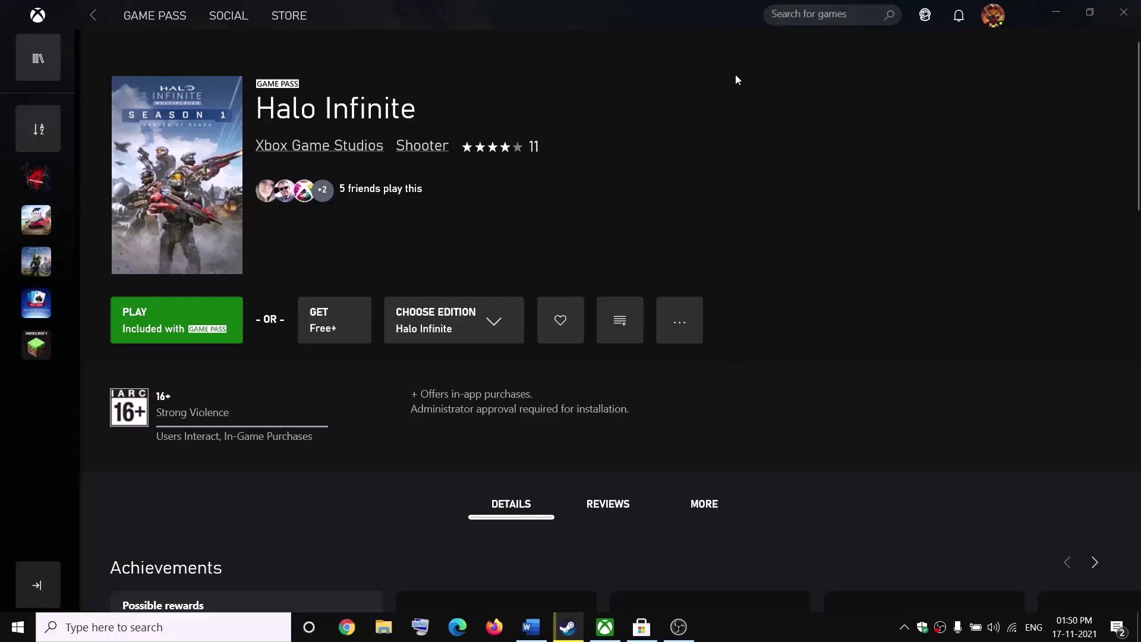
- Review the Halo Infinite title and the Step 1 instructions in the notes document
{"action": "left_click_drag", "start_coordinate": [276, 114], "coordinate": [417, 114]}
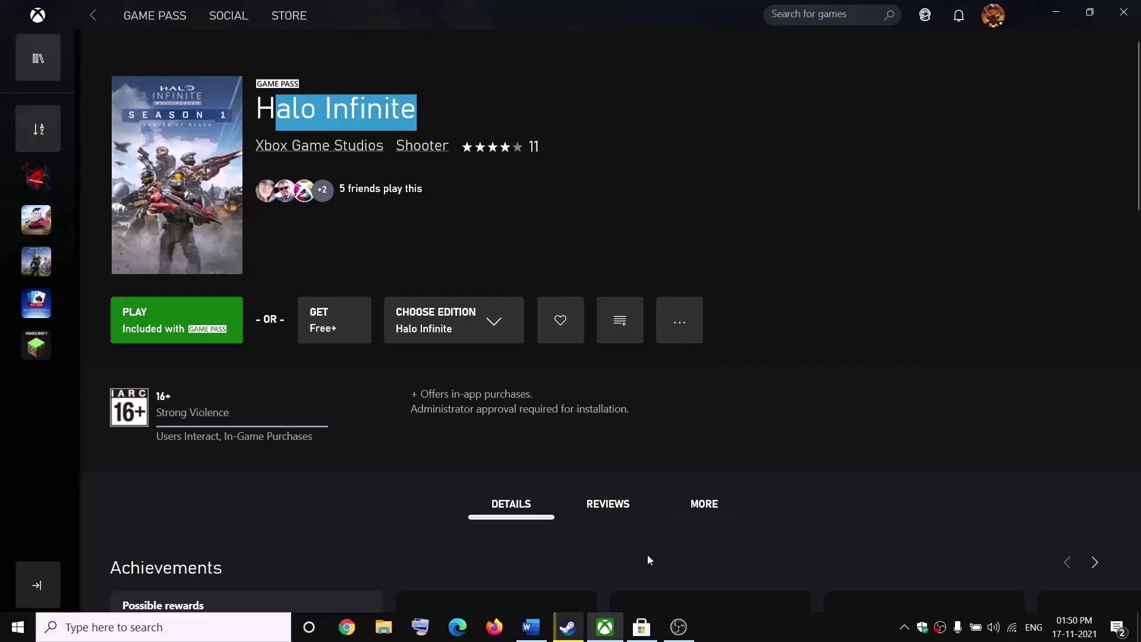
{"action": "left_click", "coordinate": [531, 628]}
{"action": "left_click_drag", "start_coordinate": [383, 437], "coordinate": [559, 465]}
{"action": "left_click_drag", "start_coordinate": [446, 437], "coordinate": [355, 437]}
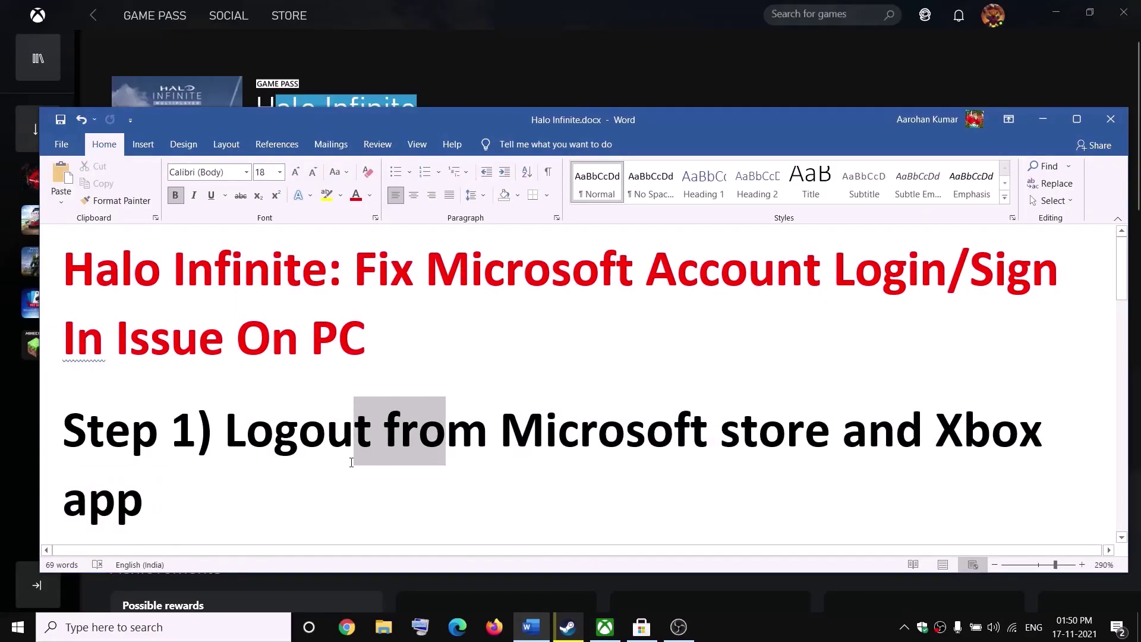
- Sign out of the Xbox account from the Xbox app's profile menu
{"action": "left_click", "coordinate": [577, 71]}
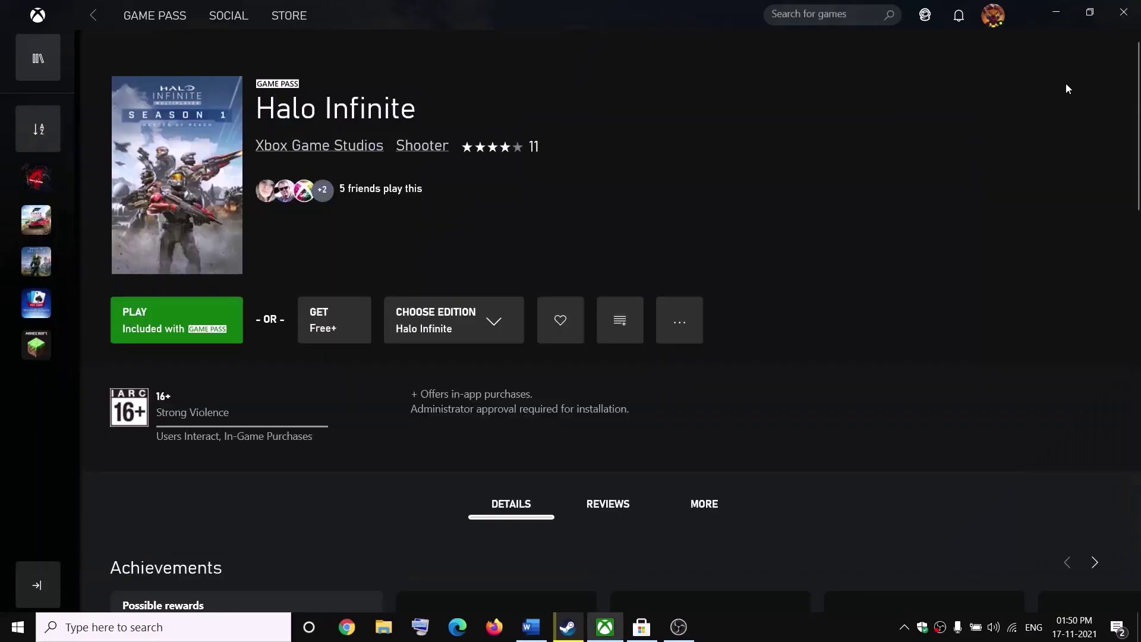
{"action": "left_click", "coordinate": [997, 27]}
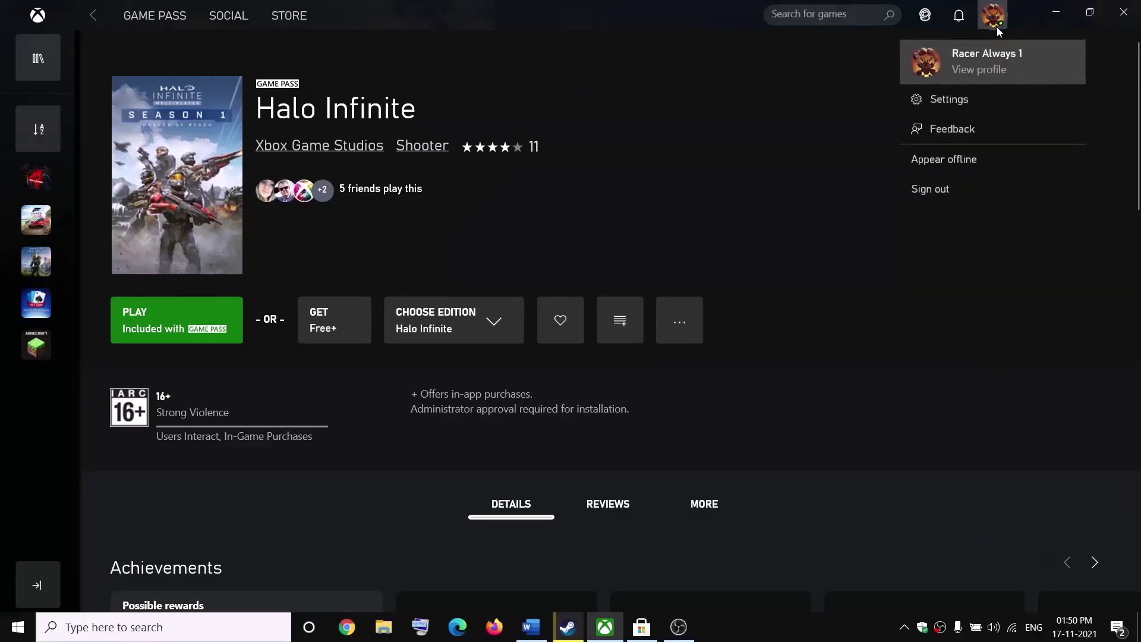
{"action": "left_click", "coordinate": [953, 190]}
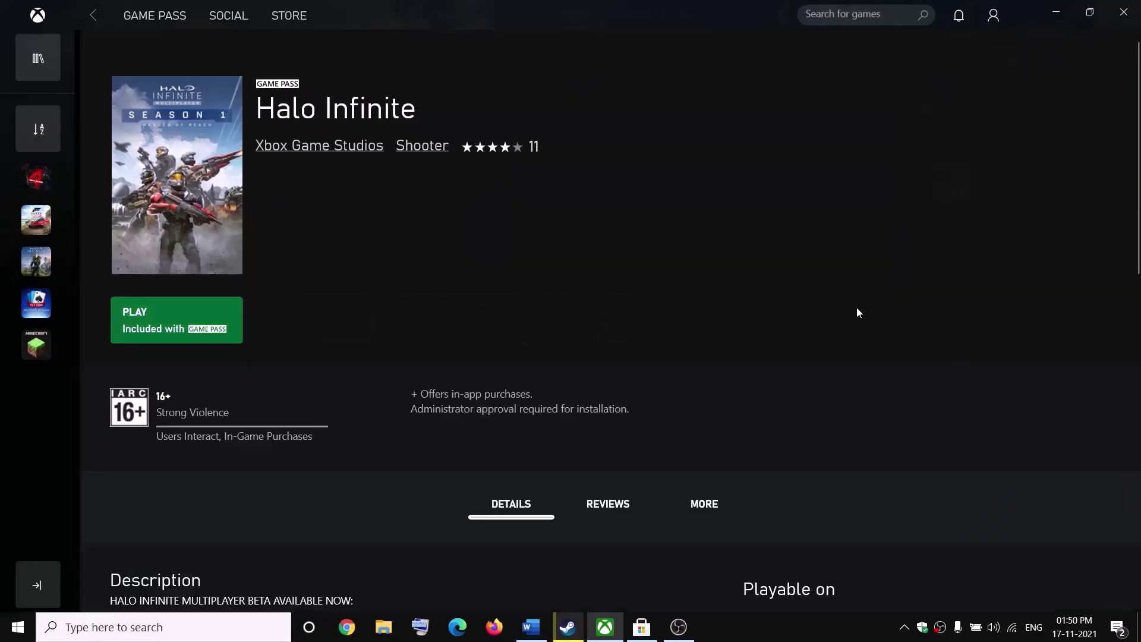
{"action": "left_click", "coordinate": [642, 627]}
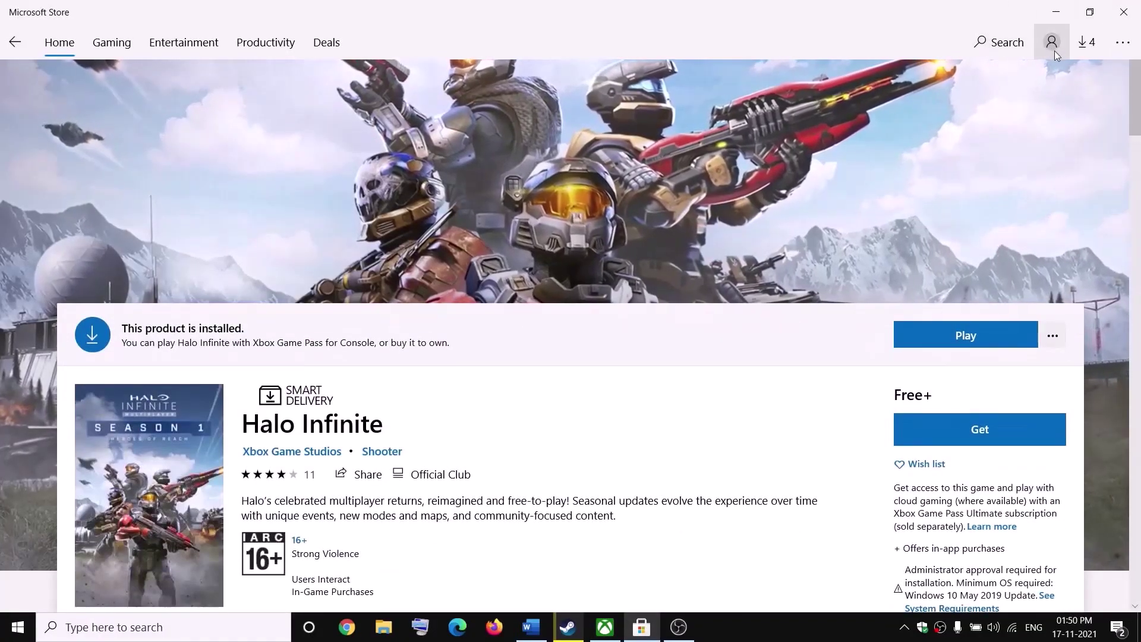
- Sign out of the Microsoft account added to Microsoft Store from its Account dialog
{"action": "left_click", "coordinate": [1052, 41]}
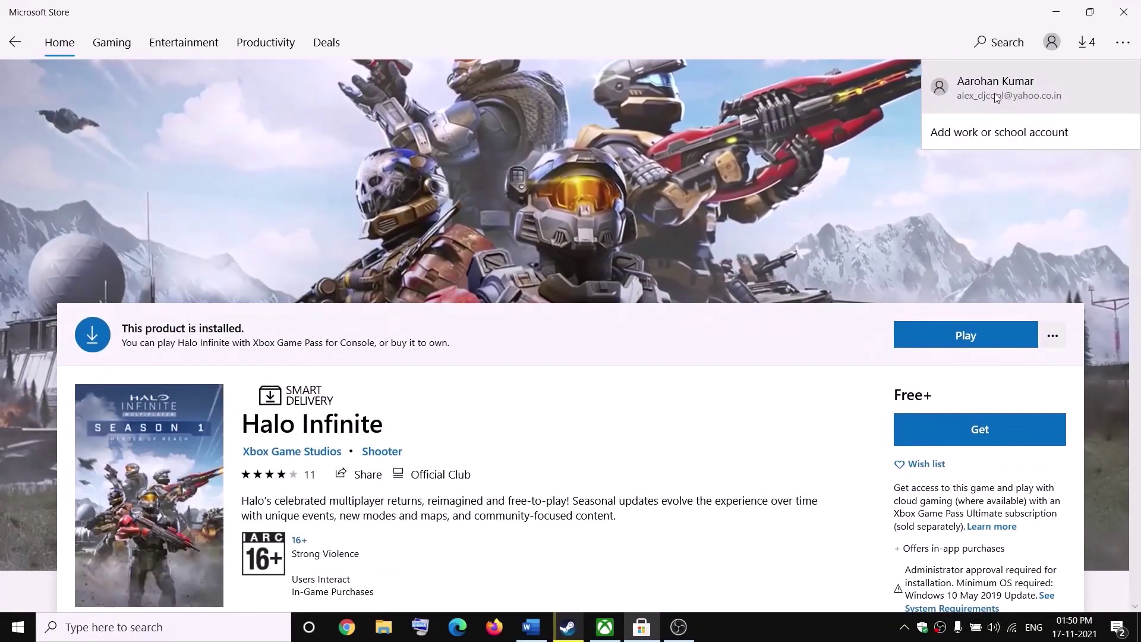
{"action": "left_click", "coordinate": [1021, 93]}
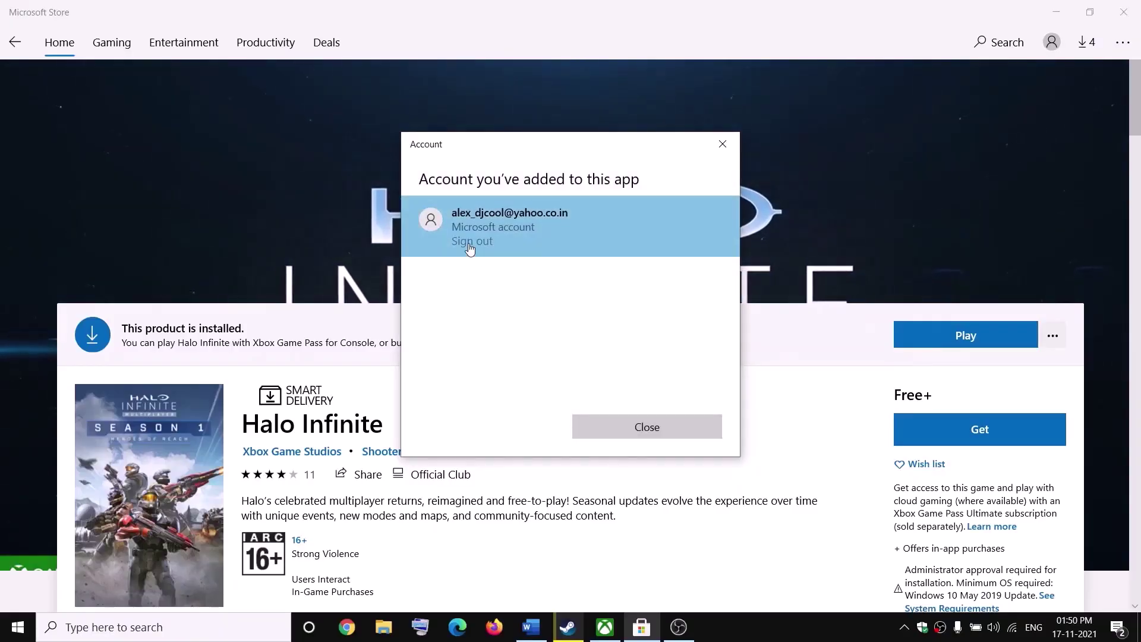
{"action": "left_click", "coordinate": [472, 241]}
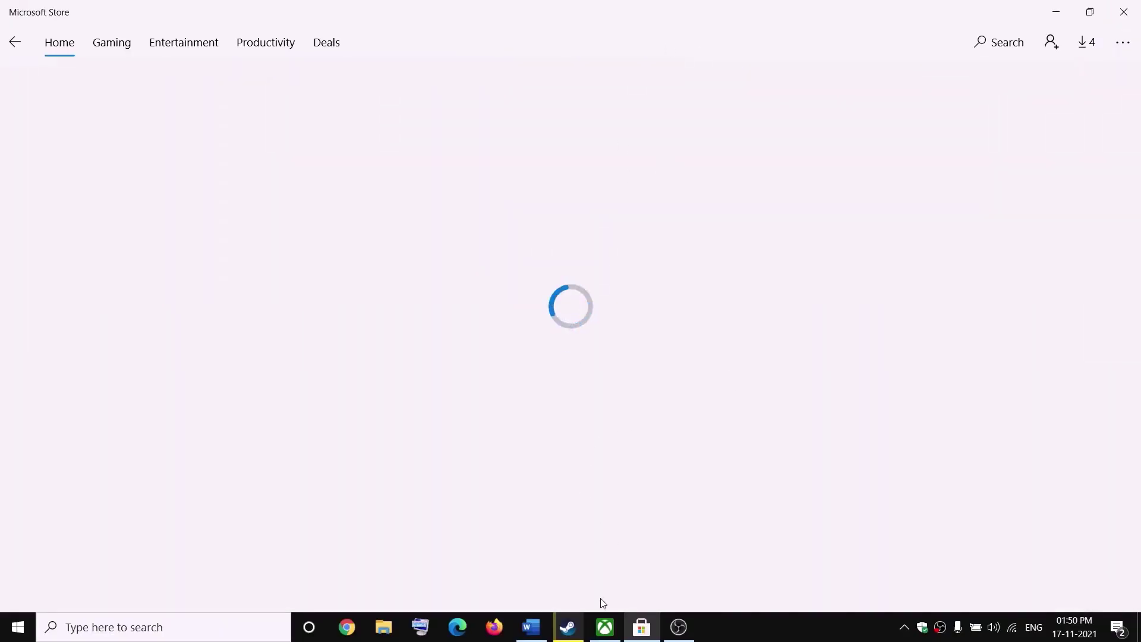
{"action": "left_click", "coordinate": [609, 628]}
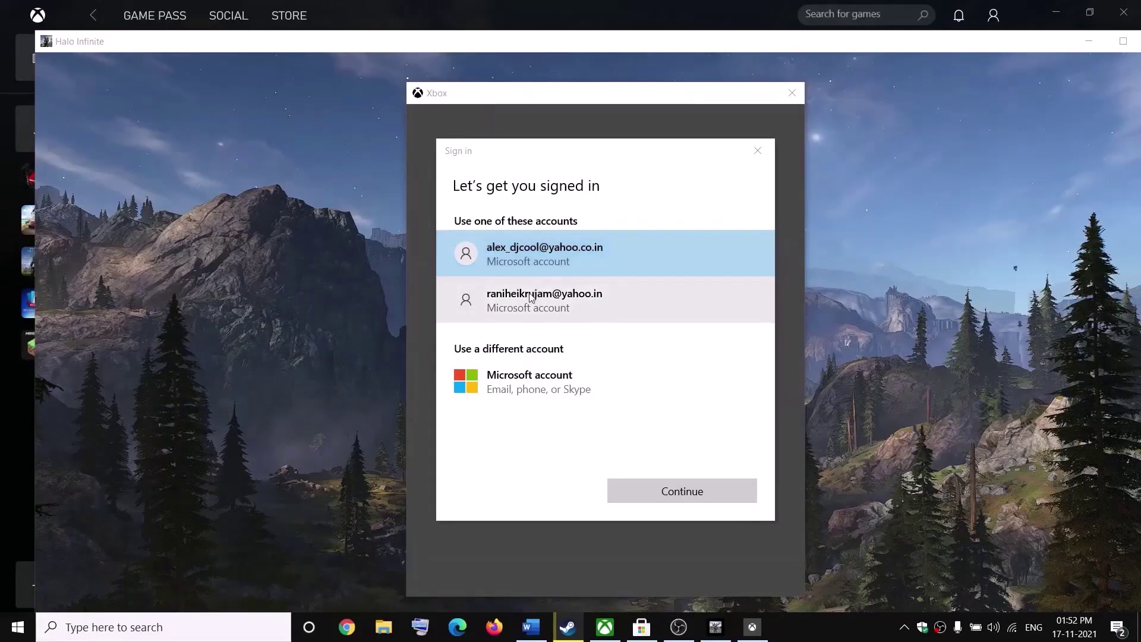
- Choose 'Microsoft account – Email, phone, or Skype' under Use a different account
{"action": "left_click", "coordinate": [542, 381]}
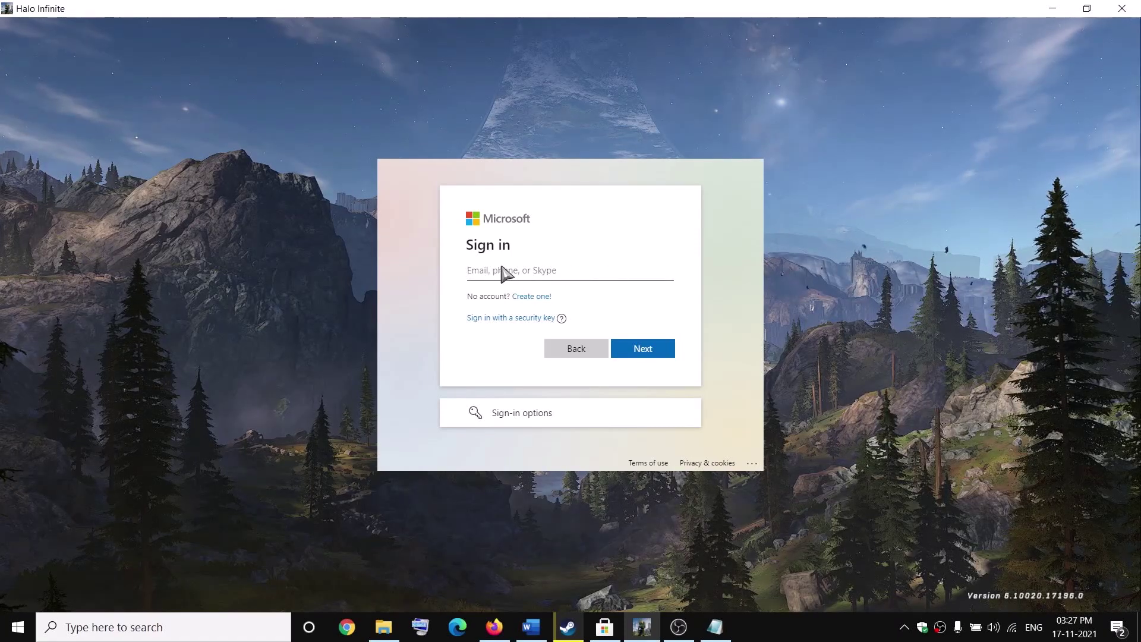
- Paste the e-mail copied from the Notepad note into Halo's sign-in form and reach the password page
{"action": "key", "text": "alt+Tab"}
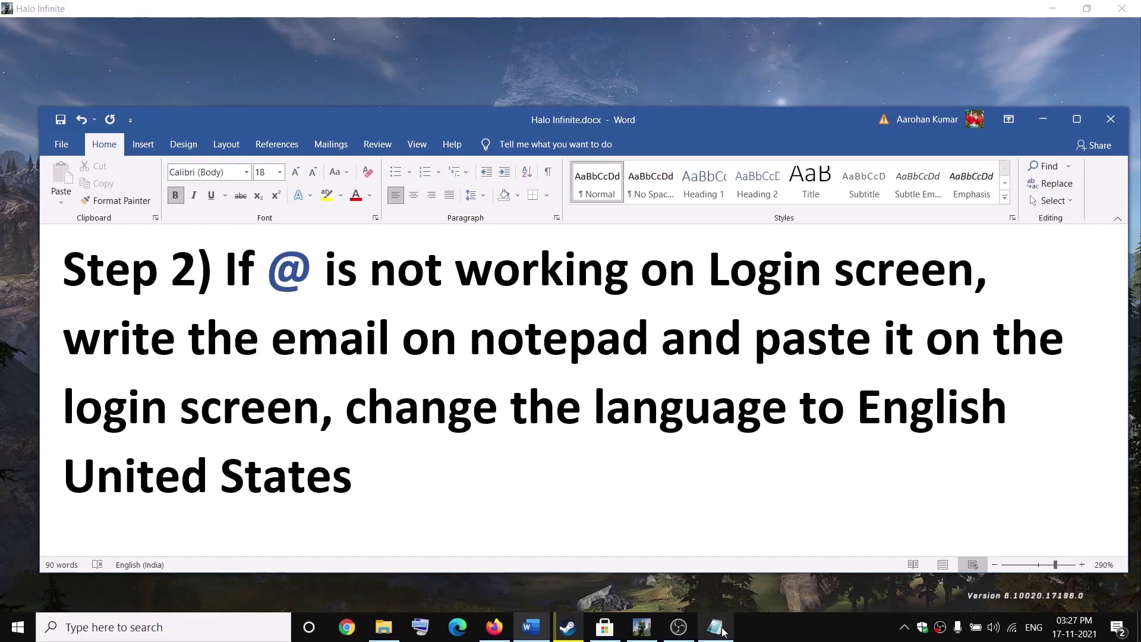
{"action": "key", "text": "alt+Tab"}
{"action": "left_click_drag", "start_coordinate": [333, 262], "coordinate": [208, 235]}
{"action": "key", "text": "ctrl+c"}
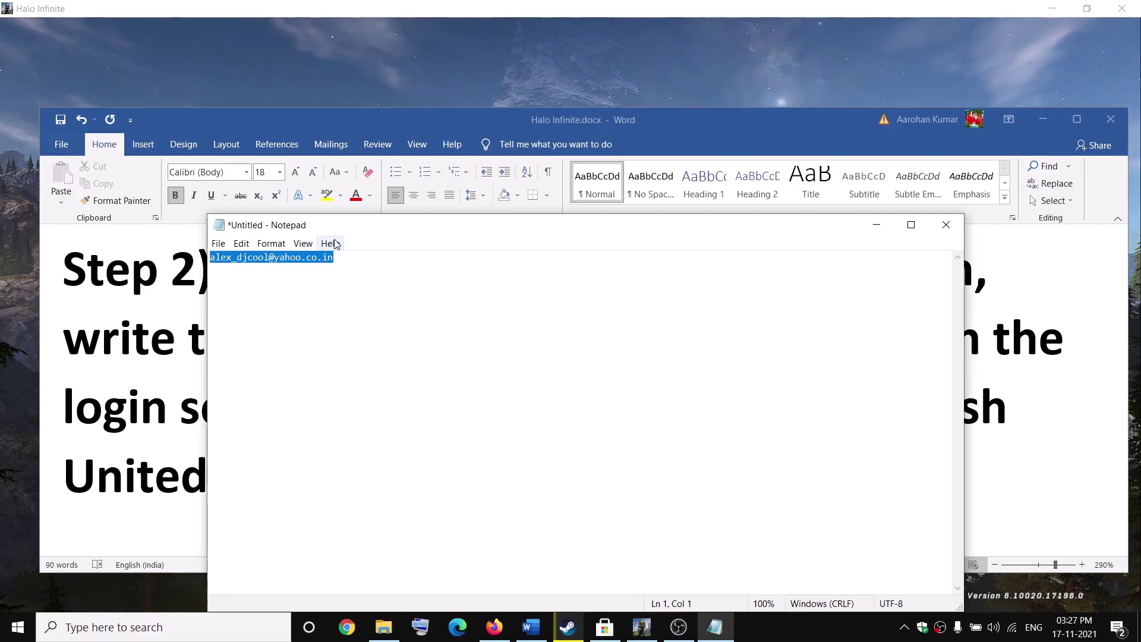
{"action": "key", "text": "alt+Tab"}
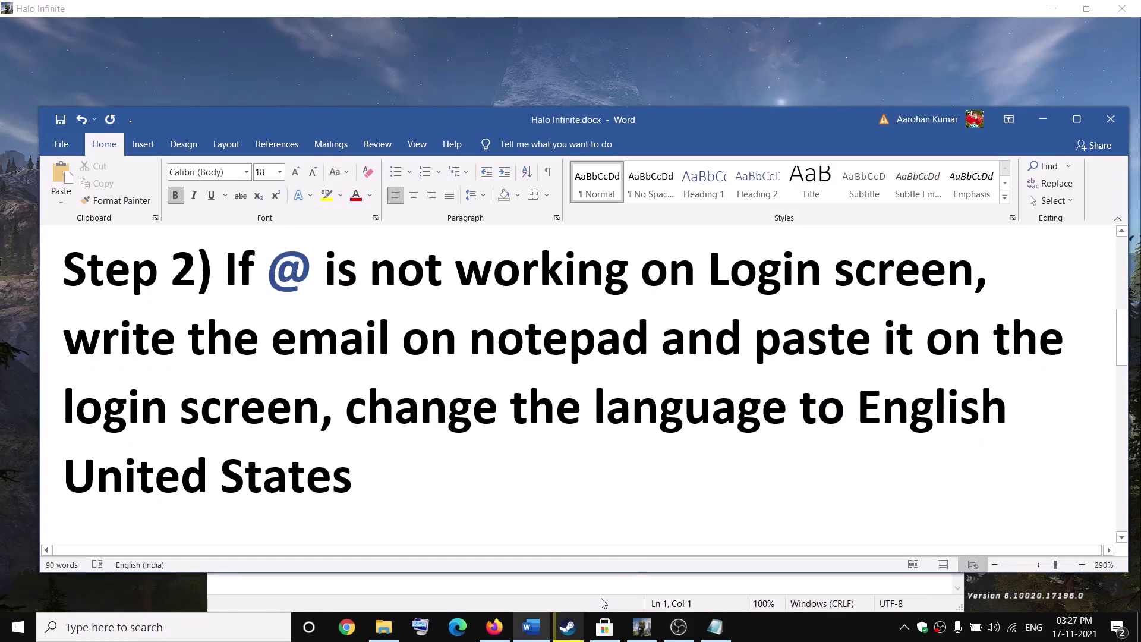
{"action": "key", "text": "alt+Tab"}
{"action": "key", "text": "ctrl+v"}
{"action": "left_click", "coordinate": [645, 350]}
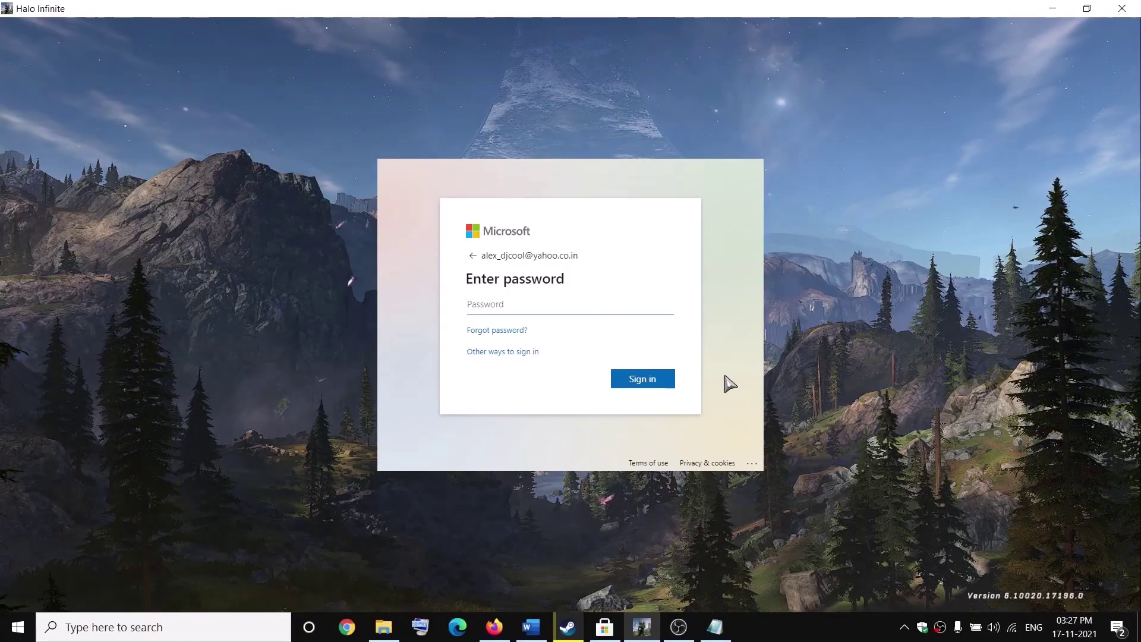
{"action": "key", "text": "alt+Tab"}
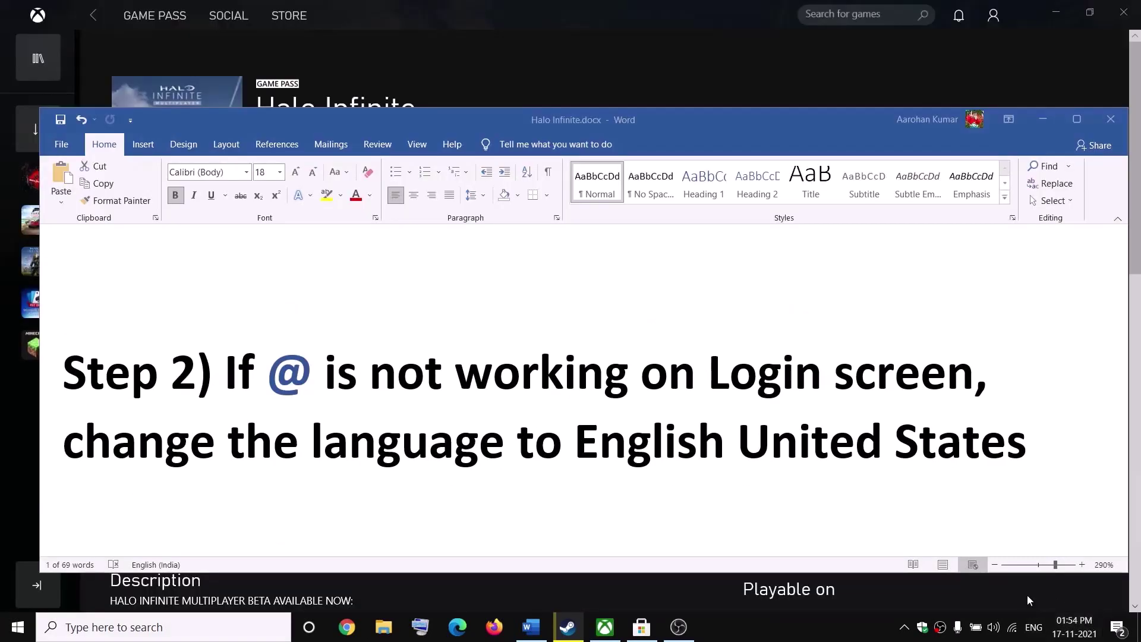
- Confirm English (United States) US keyboard is the current input language, then bring up Start
{"action": "left_click", "coordinate": [1035, 631]}
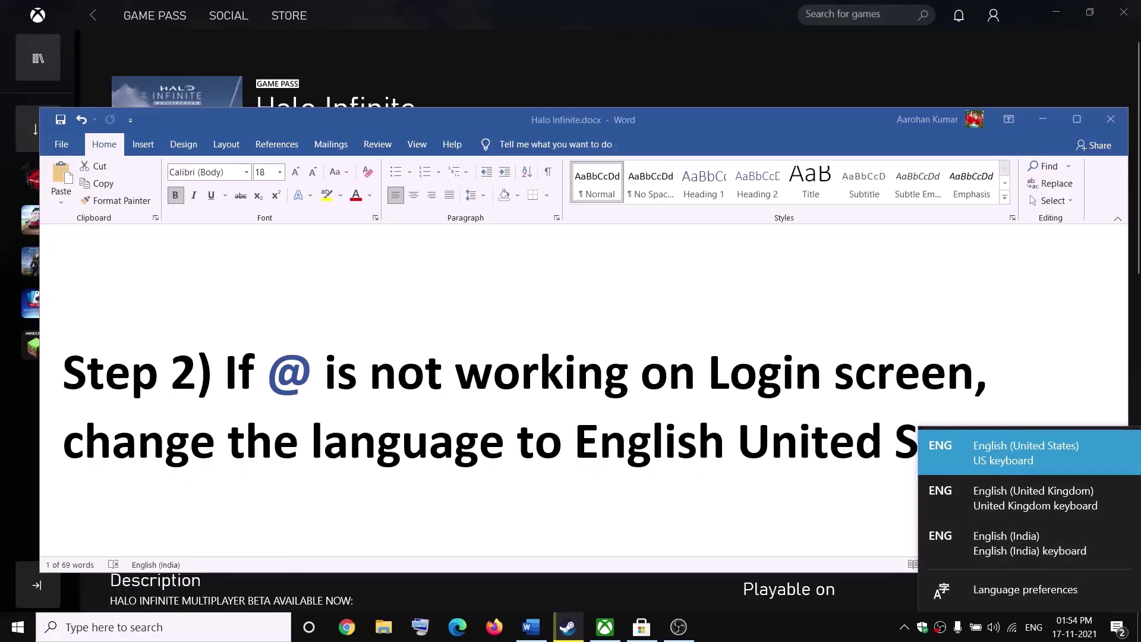
{"action": "left_click", "coordinate": [5, 624]}
{"action": "left_click", "coordinate": [4, 624]}
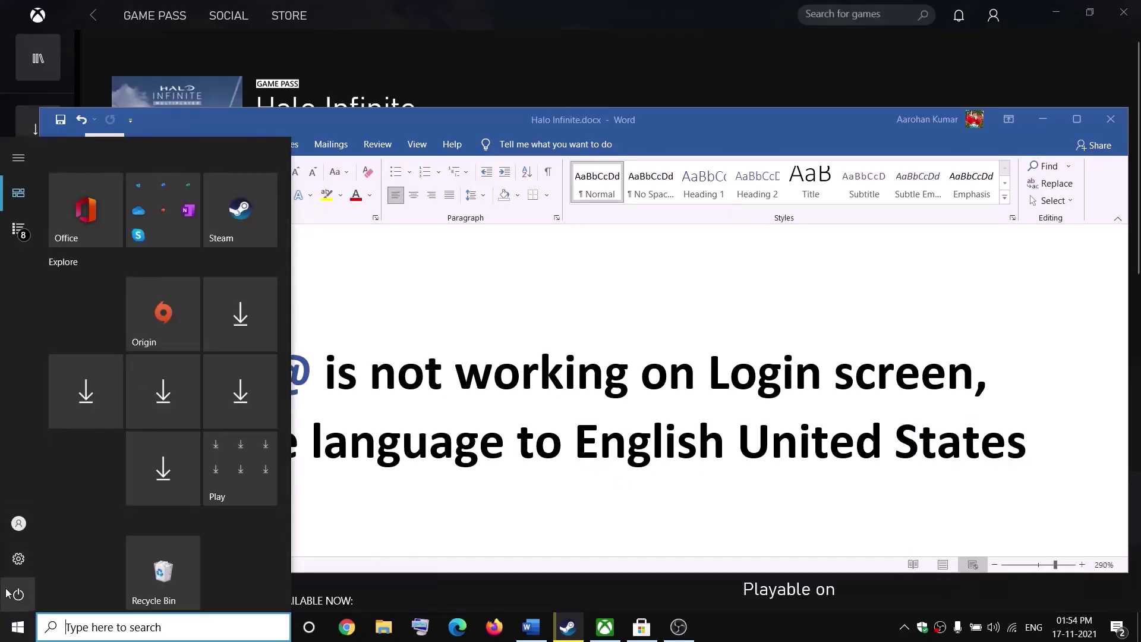
- Go to the Language page under Time & Language in Windows Settings
{"action": "left_click", "coordinate": [19, 559]}
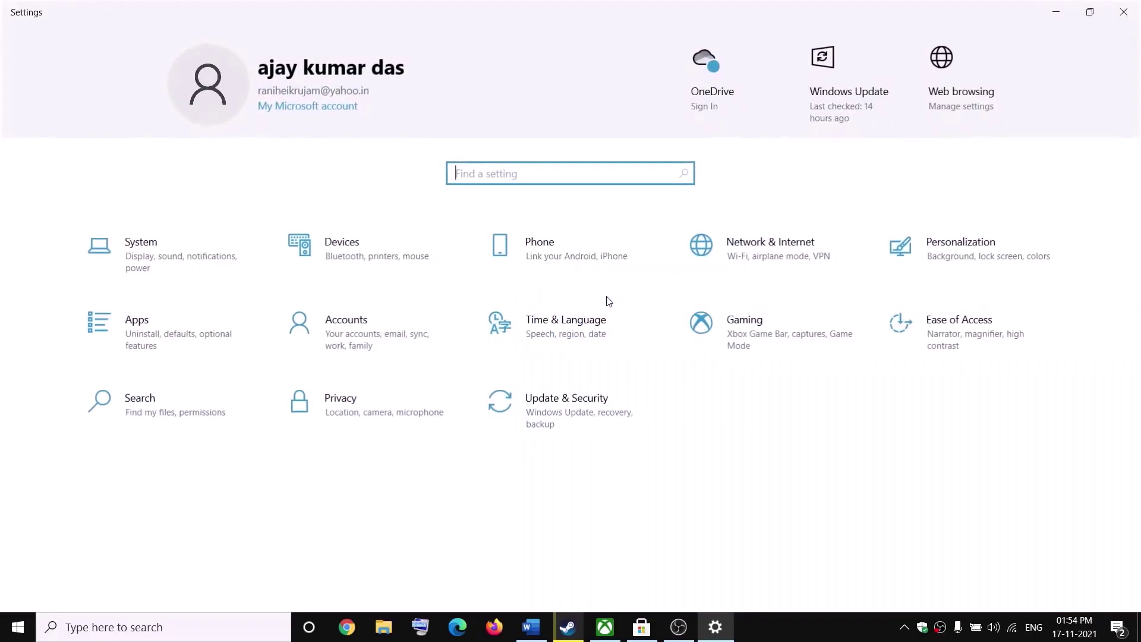
{"action": "left_click", "coordinate": [569, 329]}
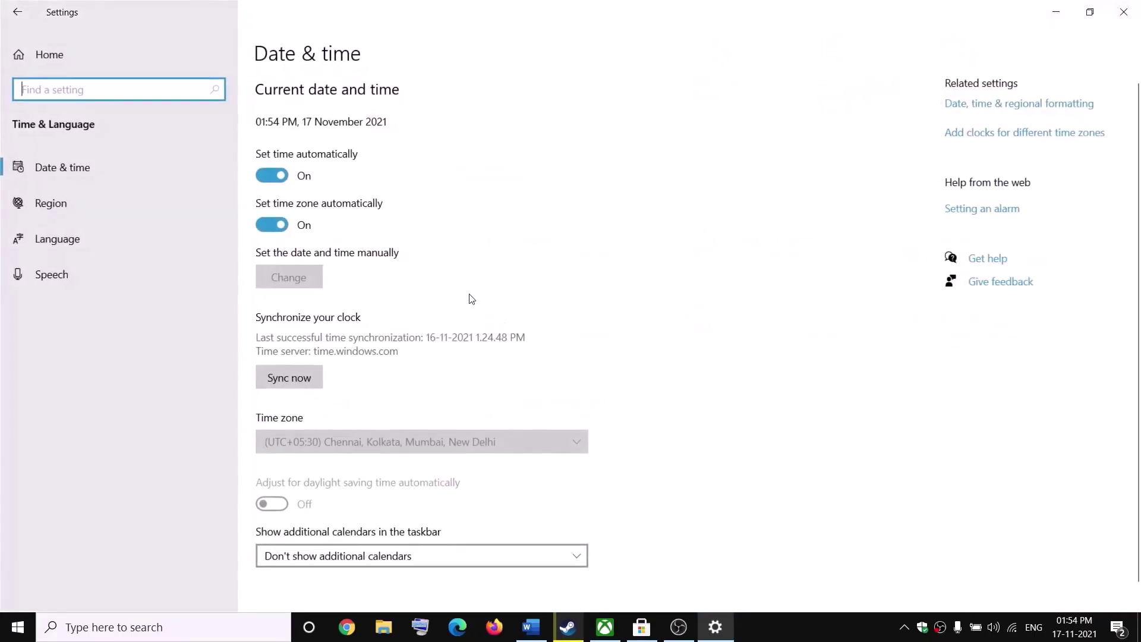
{"action": "left_click", "coordinate": [62, 241]}
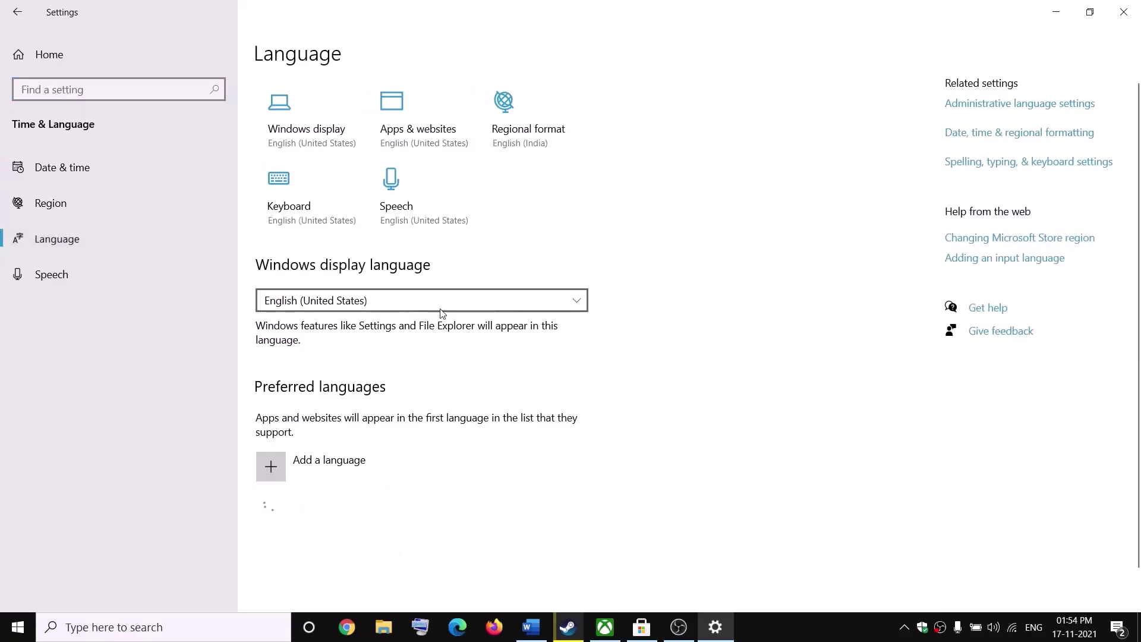
{"action": "scroll", "coordinate": [425, 469], "scroll_direction": "down", "scroll_amount": 2}
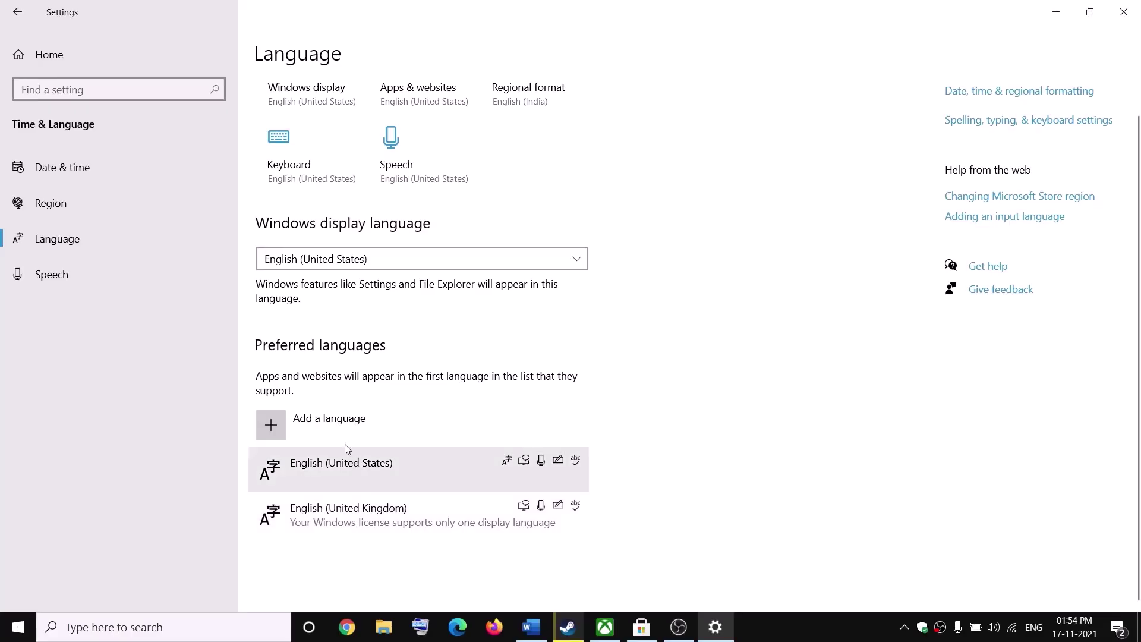
- Search 'english' in Add a language, browse the results, and cancel without adding one
{"action": "left_click", "coordinate": [297, 425]}
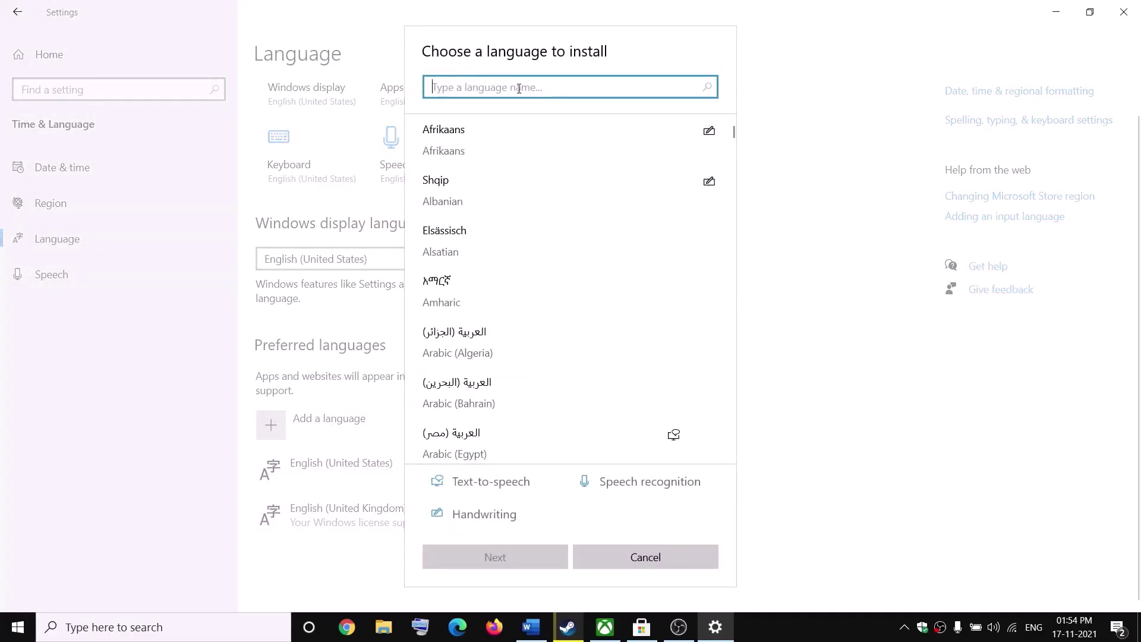
{"action": "type", "text": "english"}
{"action": "scroll", "coordinate": [634, 377], "scroll_direction": "down", "scroll_amount": 10}
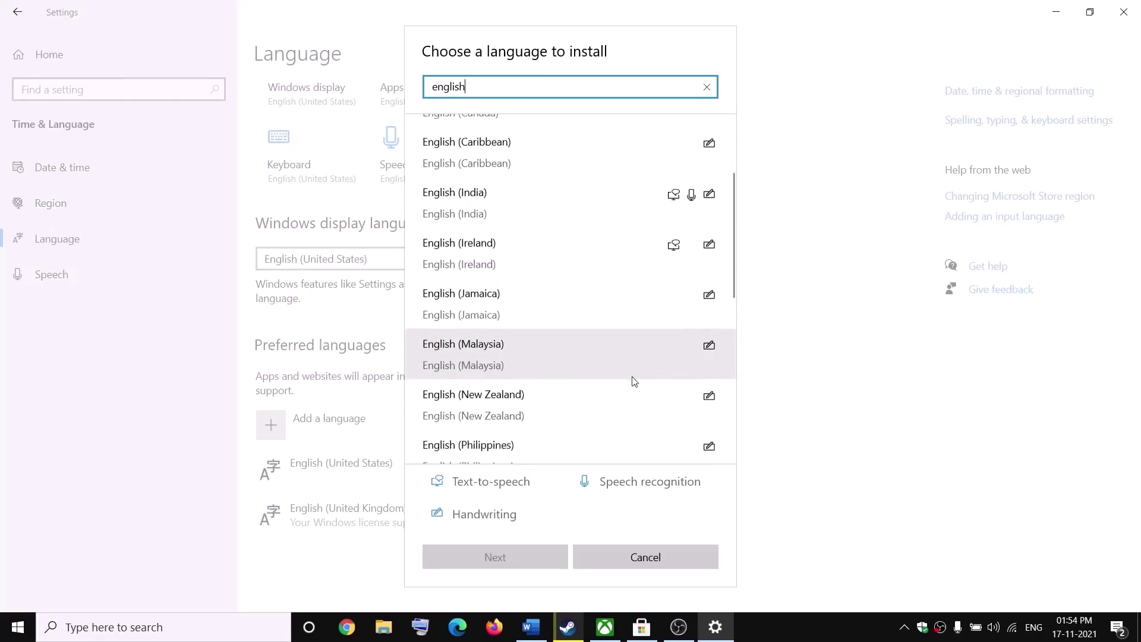
{"action": "scroll", "coordinate": [633, 380], "scroll_direction": "down", "scroll_amount": 2}
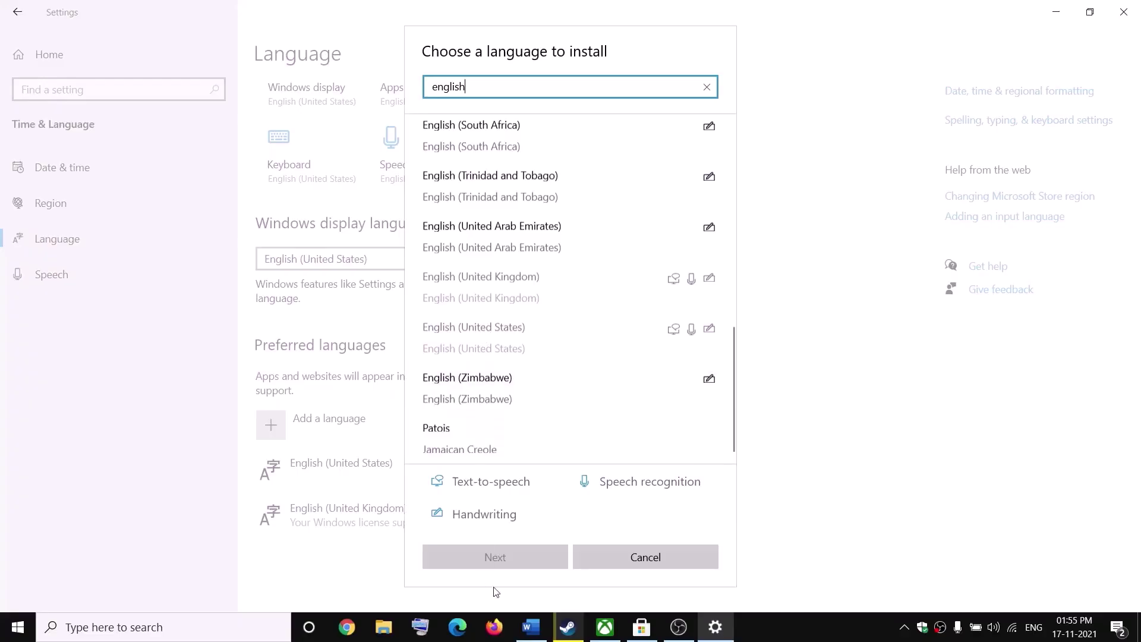
{"action": "left_click", "coordinate": [630, 560]}
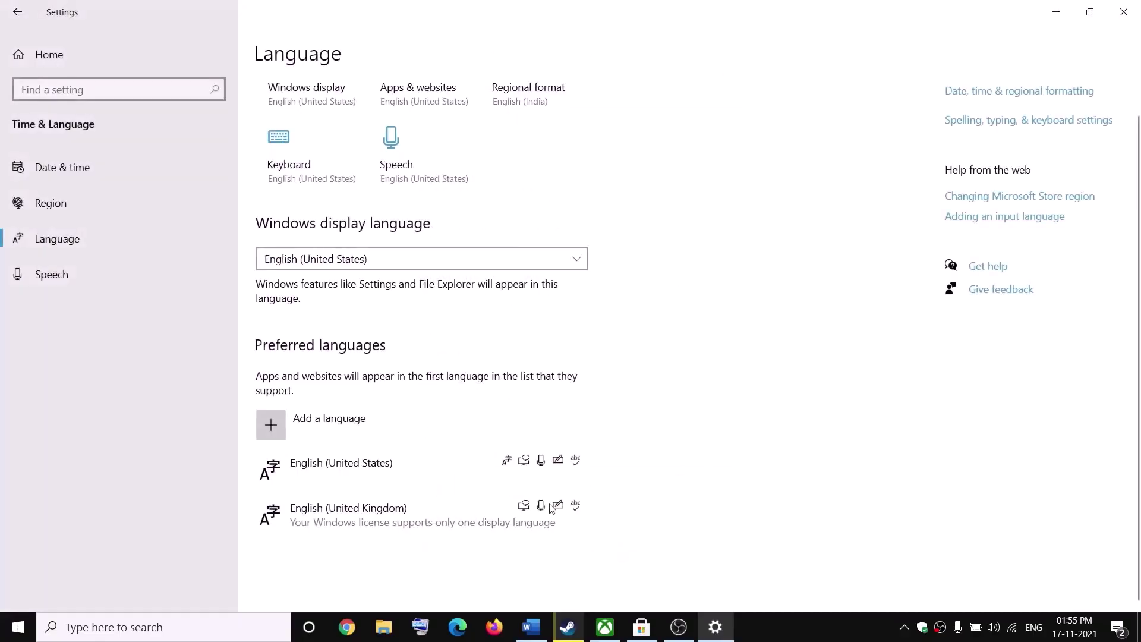
- Move English (United Kingdom) above English (United States) in Preferred languages and close Settings
{"action": "left_click", "coordinate": [359, 522]}
{"action": "left_click_drag", "start_coordinate": [360, 523], "coordinate": [366, 458]}
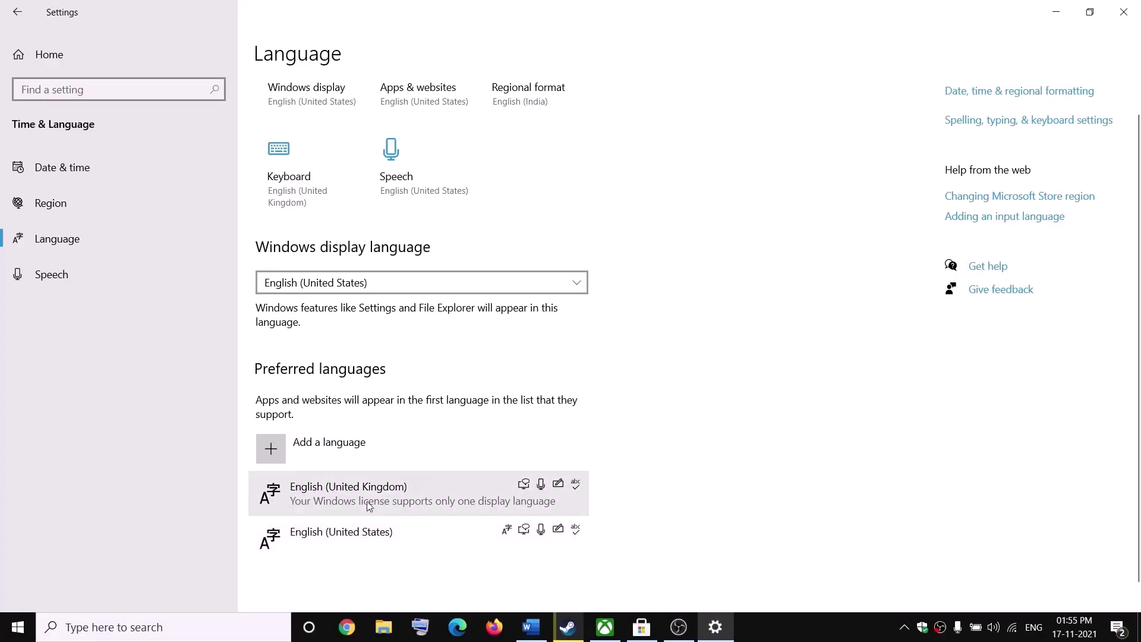
{"action": "left_click_drag", "start_coordinate": [366, 544], "coordinate": [367, 487]}
{"action": "left_click", "coordinate": [1125, 12]}
{"action": "left_click_drag", "start_coordinate": [277, 380], "coordinate": [310, 382]}
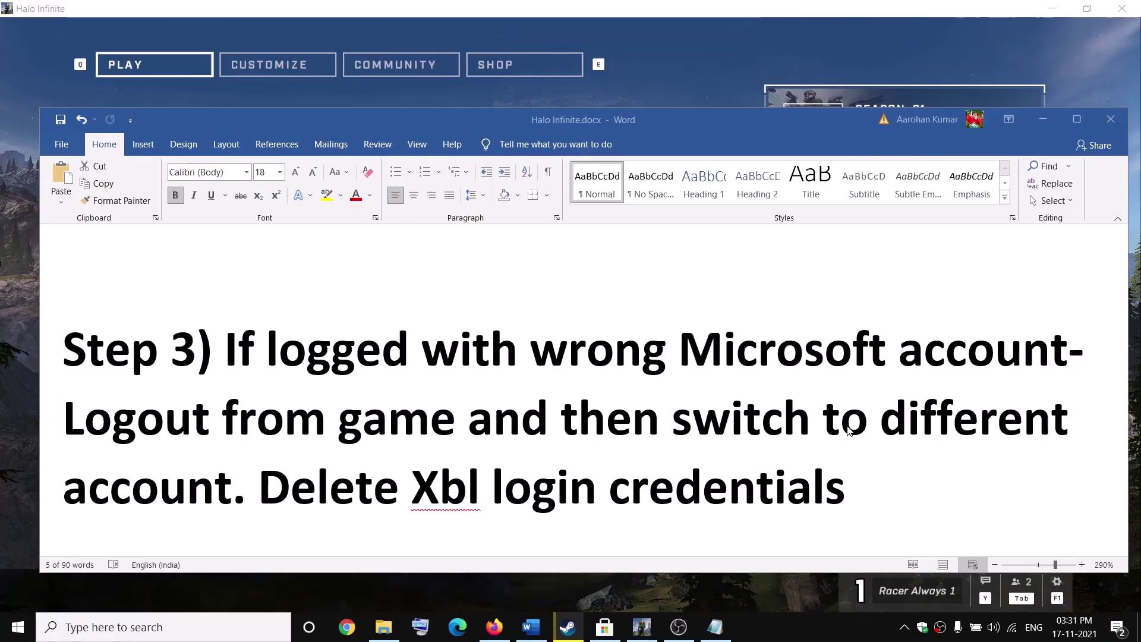
- Sign out of the Halo Infinite account from the game's Control Panel and confirm
{"action": "left_click", "coordinate": [1043, 123]}
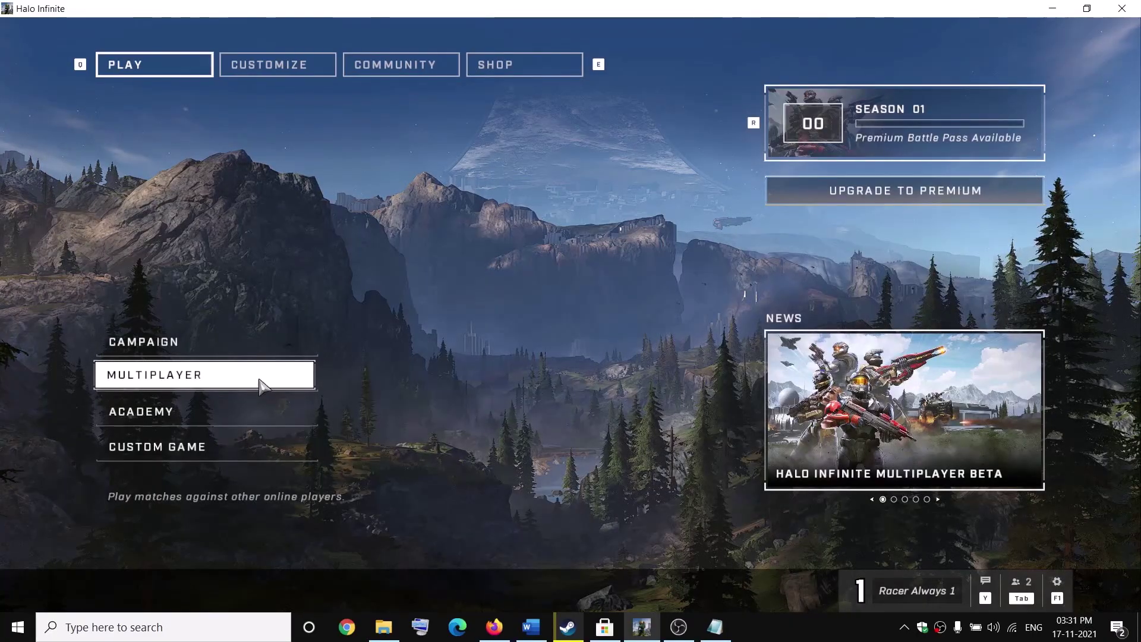
{"action": "left_click", "coordinate": [257, 381]}
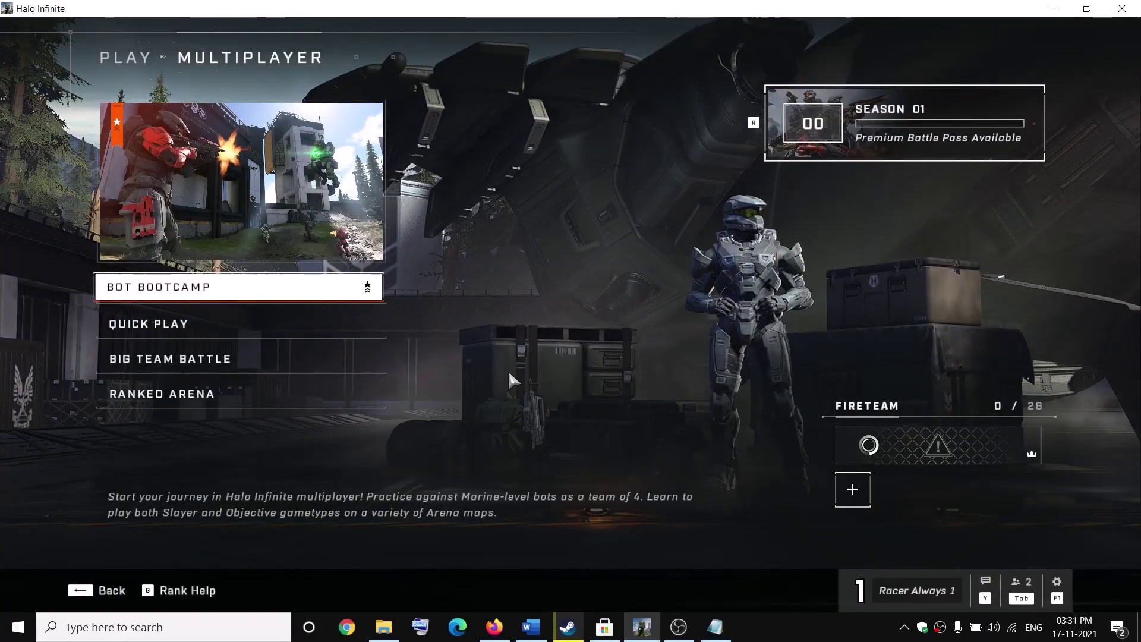
{"action": "key", "text": "Escape"}
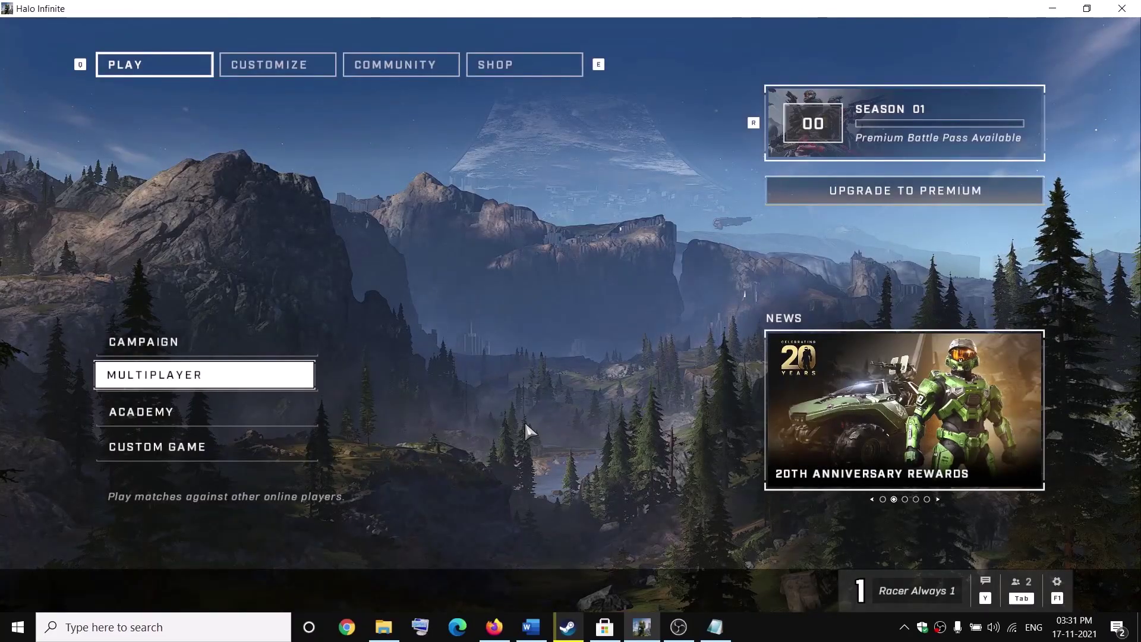
{"action": "key", "text": "Escape"}
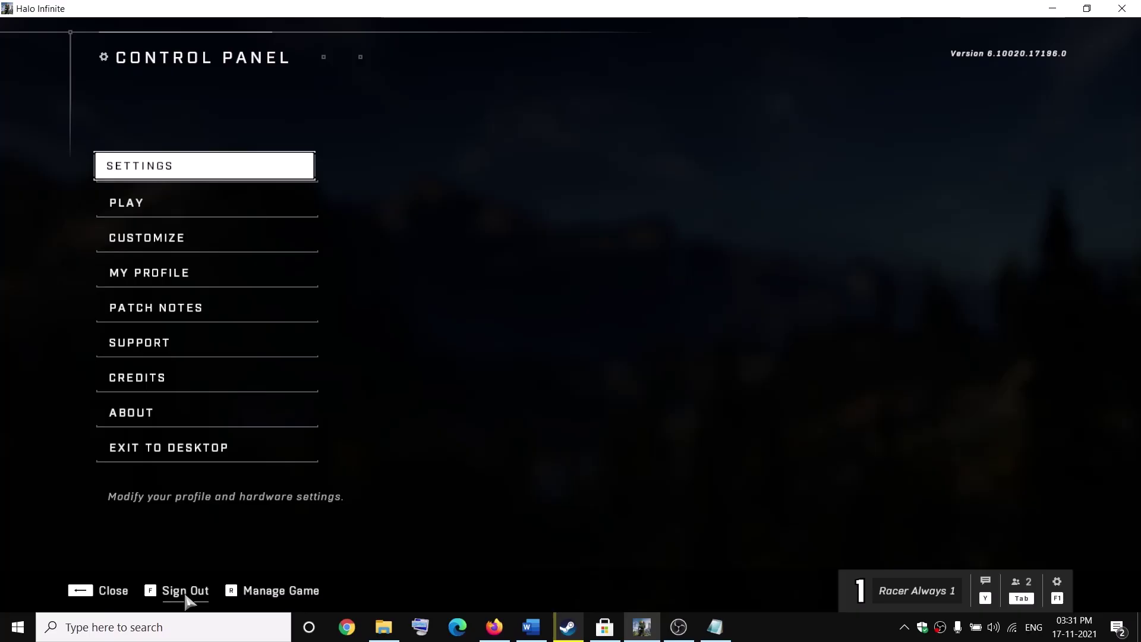
{"action": "left_click", "coordinate": [186, 602]}
{"action": "left_click", "coordinate": [599, 370]}
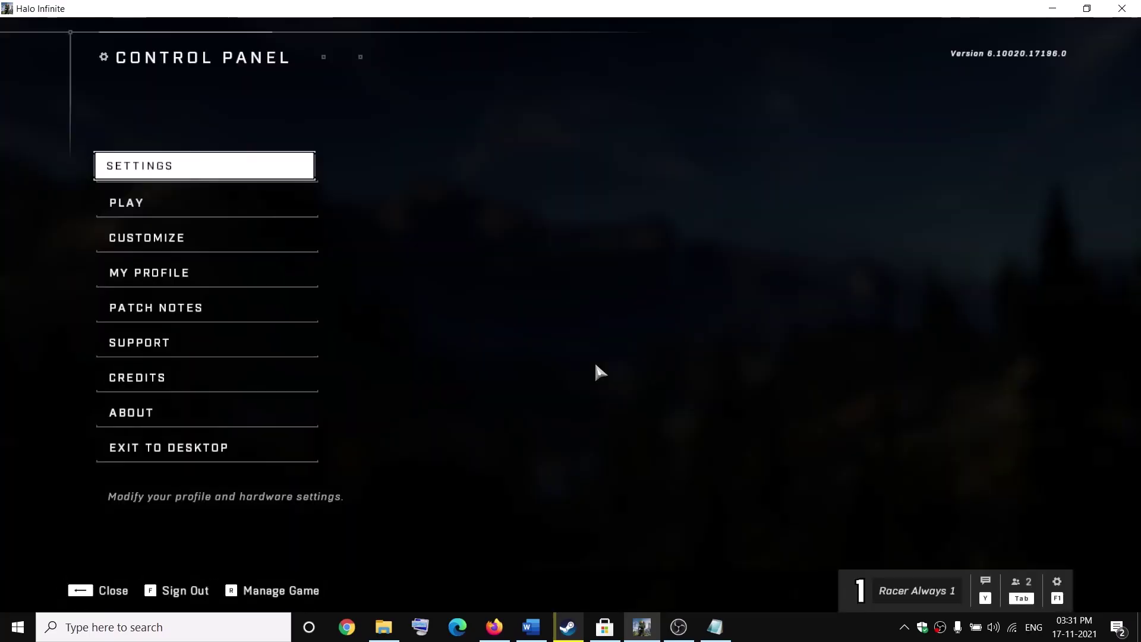
- Restart sign-in with a Microsoft account from the Xbox dialog
{"action": "left_click", "coordinate": [779, 622]}
{"action": "left_click", "coordinate": [723, 421]}
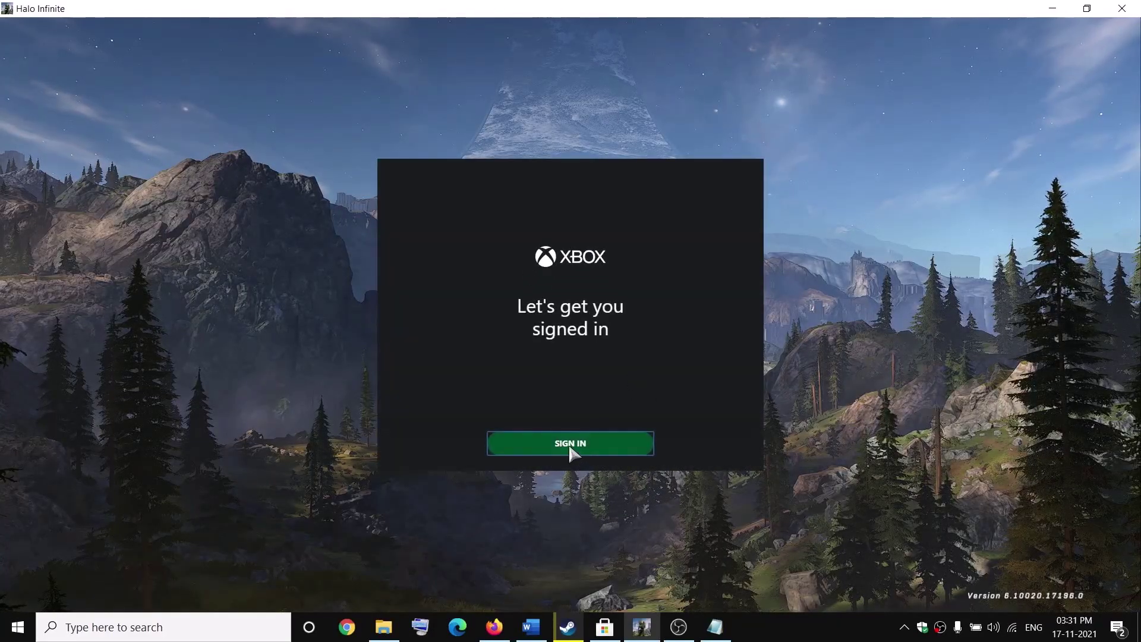
{"action": "left_click", "coordinate": [570, 451]}
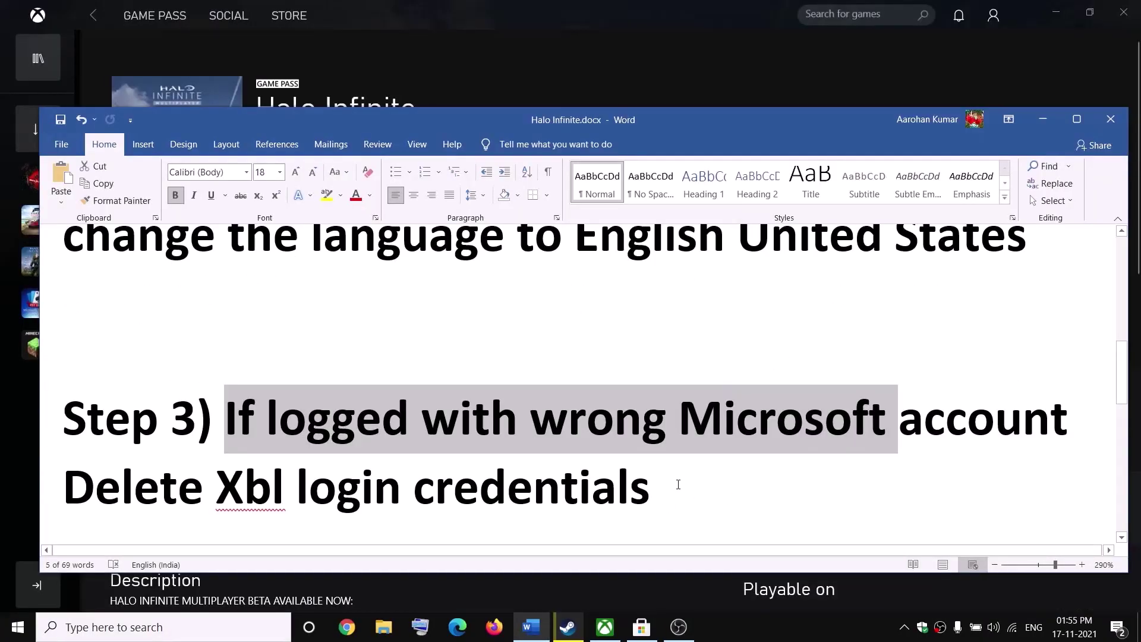
{"action": "left_click_drag", "start_coordinate": [678, 485], "coordinate": [59, 487]}
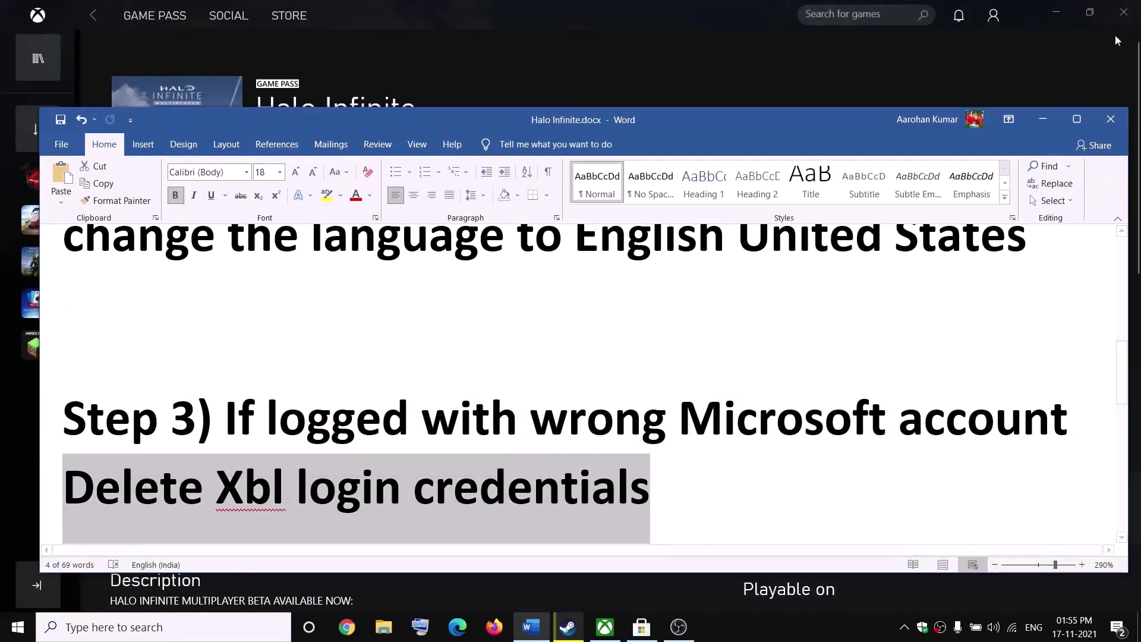
{"action": "left_click_drag", "start_coordinate": [245, 409], "coordinate": [675, 497]}
{"action": "left_click", "coordinate": [678, 499]}
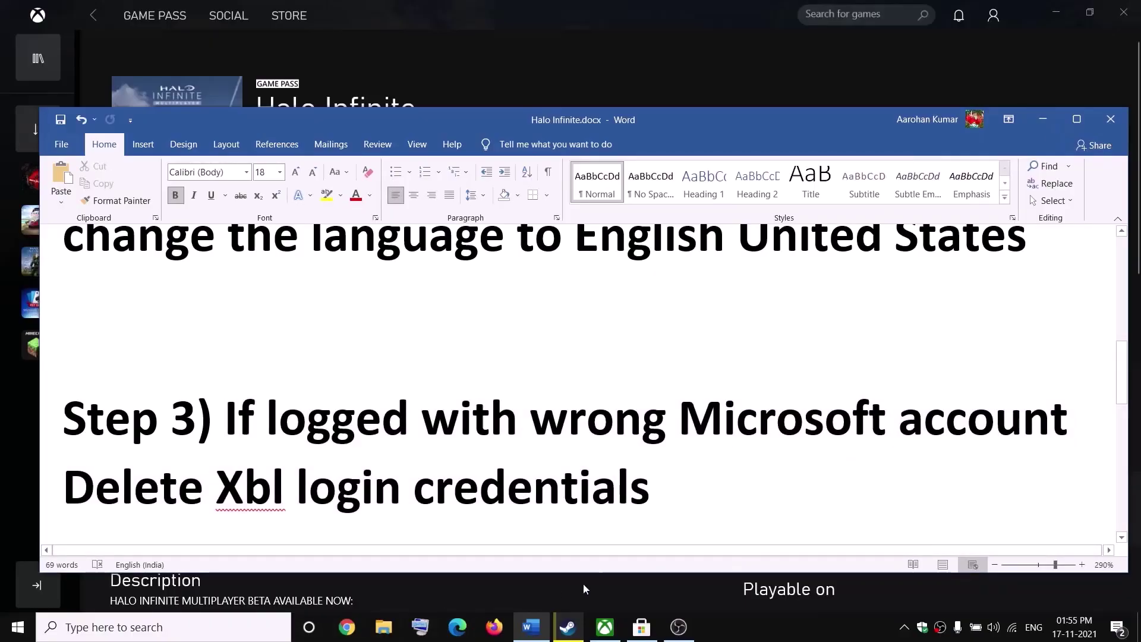
{"action": "left_click", "coordinate": [204, 631]}
- Find Credential Manager with 'creden' and show the saved Windows Credentials
{"action": "type", "text": "creden"}
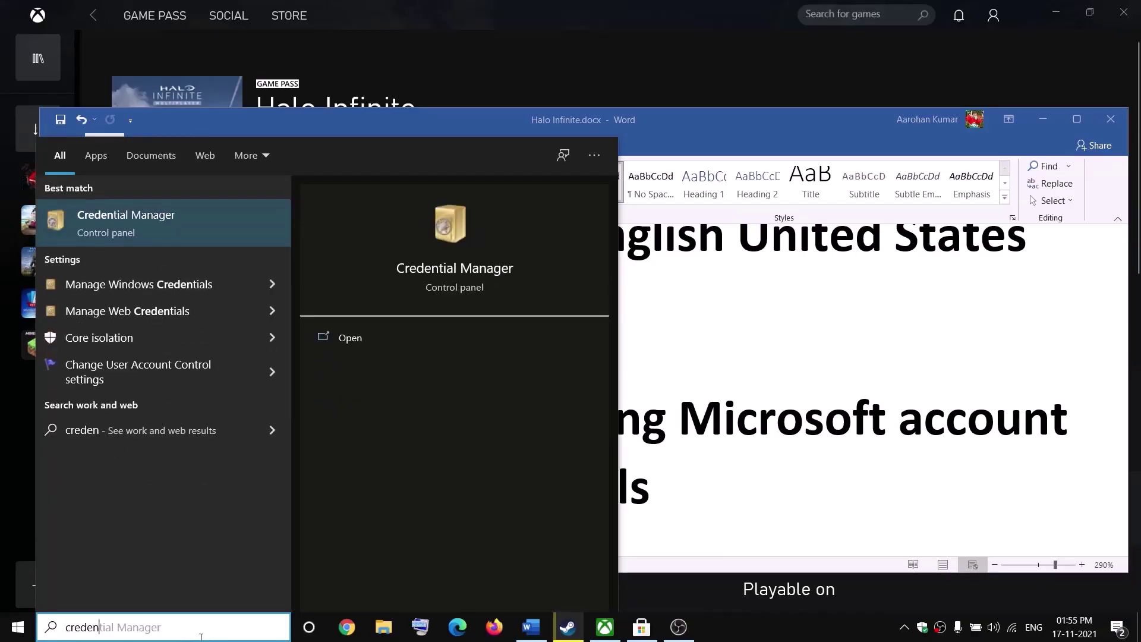
{"action": "key", "text": "Right"}
{"action": "left_click", "coordinate": [137, 221]}
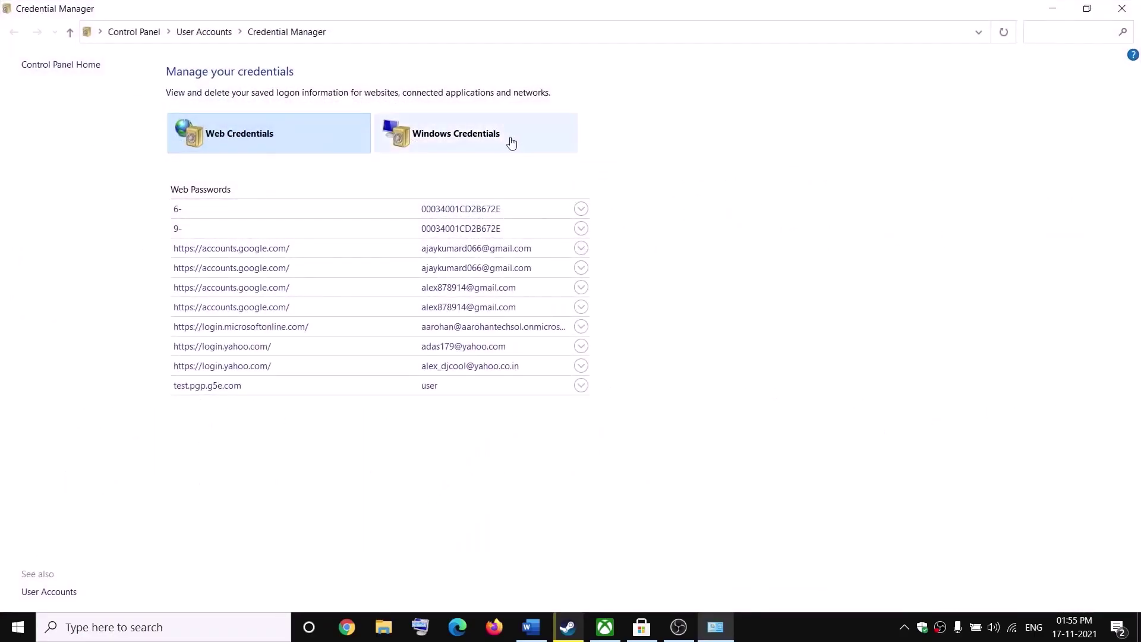
{"action": "left_click", "coordinate": [457, 137]}
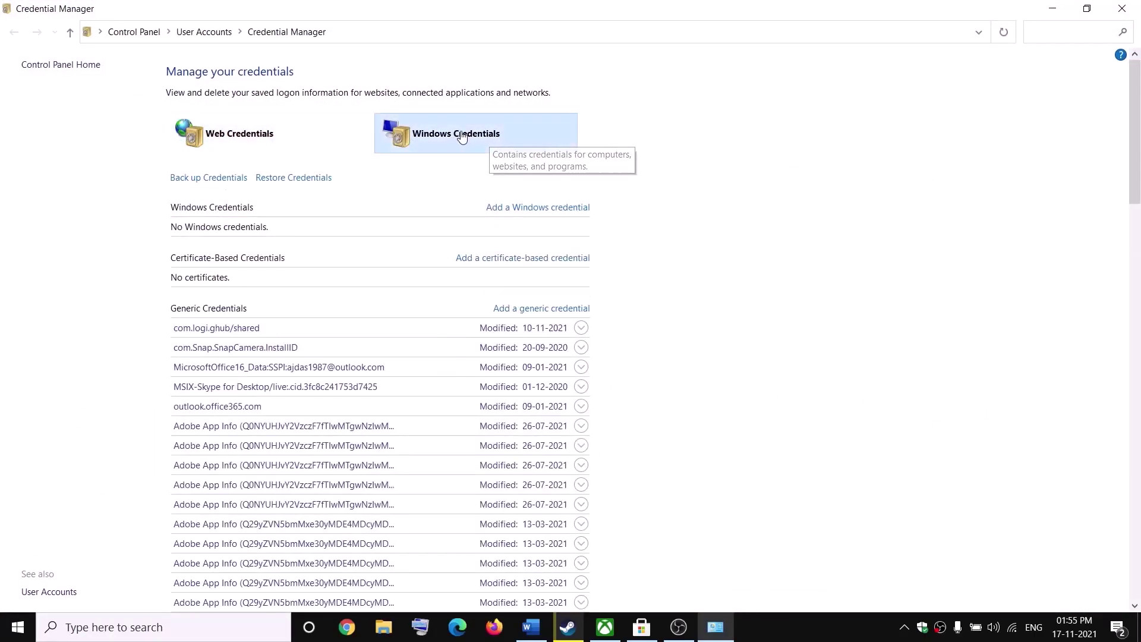
{"action": "scroll", "coordinate": [536, 357], "scroll_direction": "down", "scroll_amount": 10}
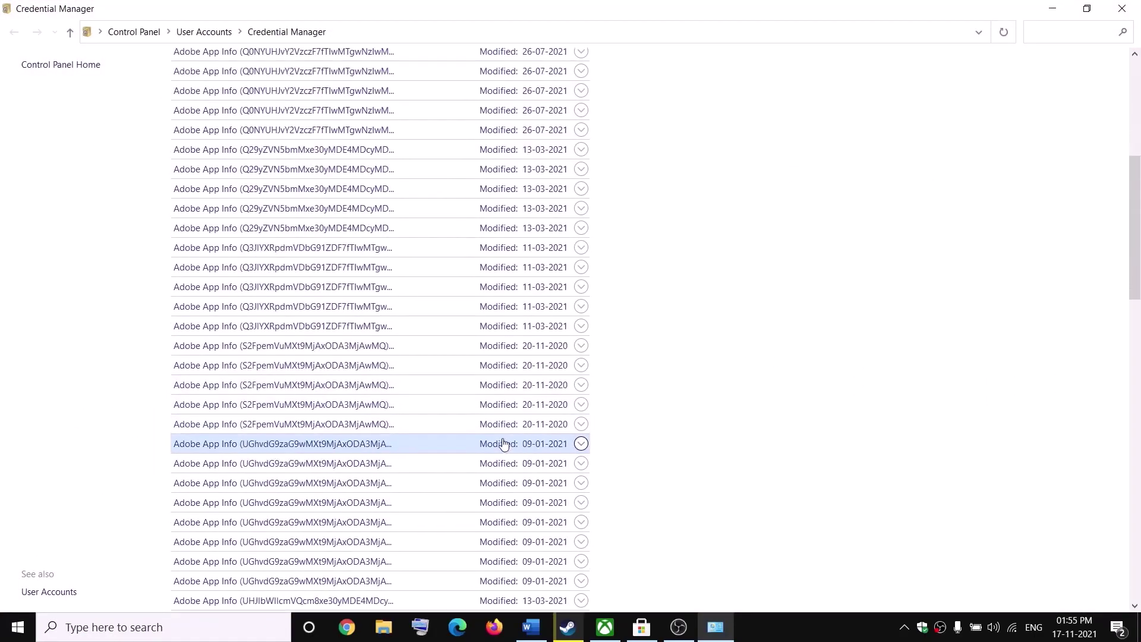
{"action": "scroll", "coordinate": [502, 450], "scroll_direction": "down", "scroll_amount": 15}
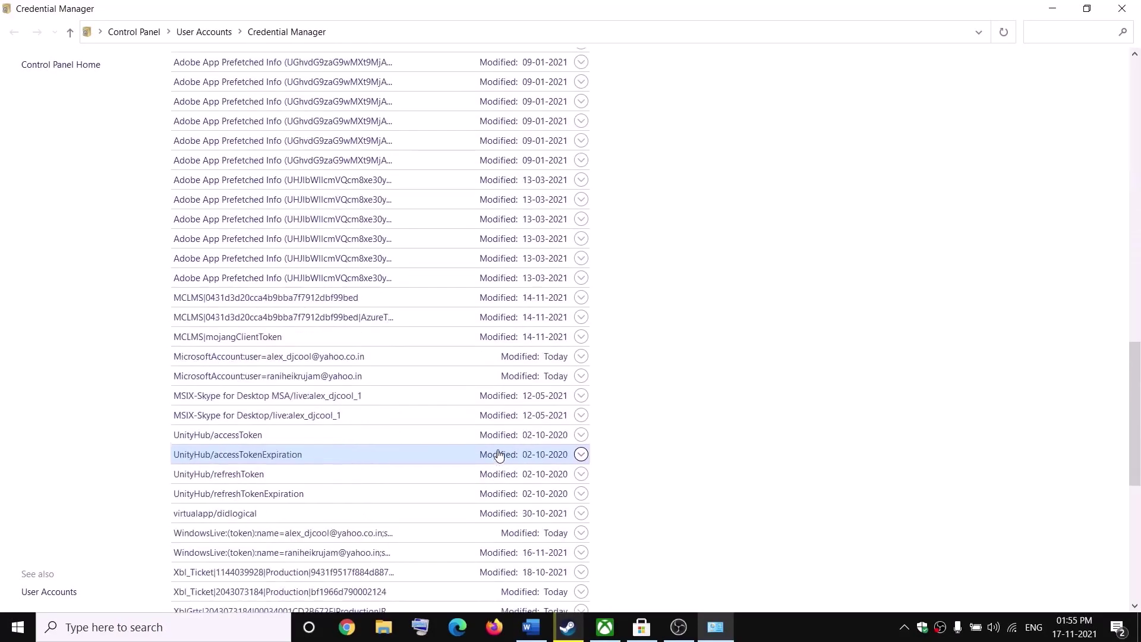
{"action": "scroll", "coordinate": [498, 455], "scroll_direction": "down", "scroll_amount": 6}
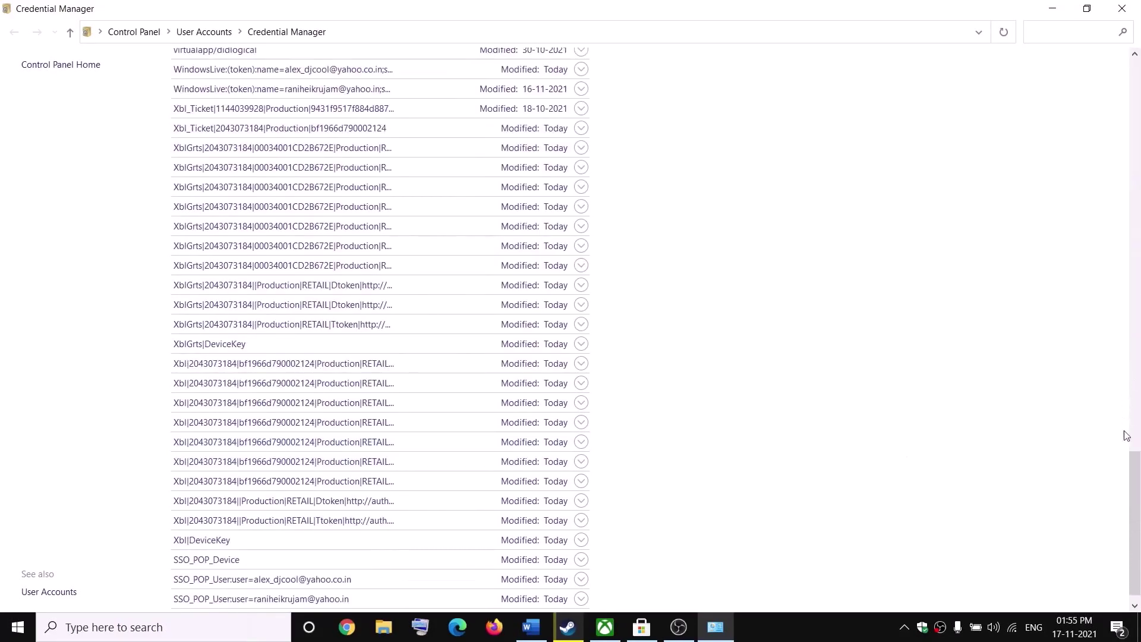
{"action": "scroll", "coordinate": [222, 275], "scroll_direction": "down", "scroll_amount": 1}
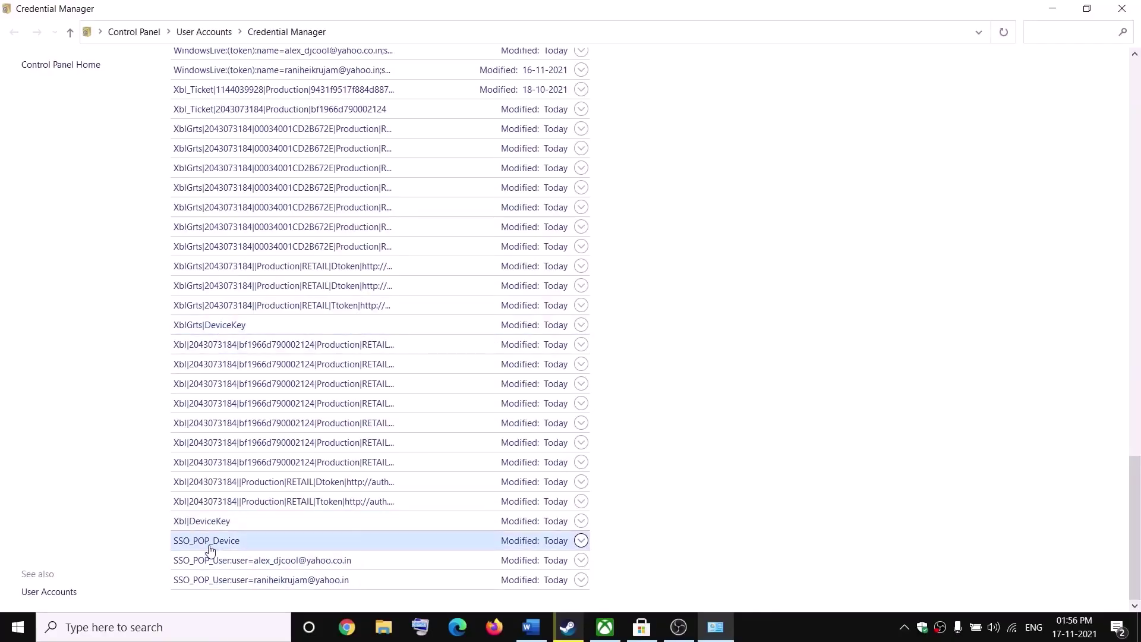
- Remove the XblGrts|DeviceKey and Xbl|DeviceKey generic credentials, confirming each deletion
{"action": "left_click", "coordinate": [218, 326]}
{"action": "left_click", "coordinate": [230, 410]}
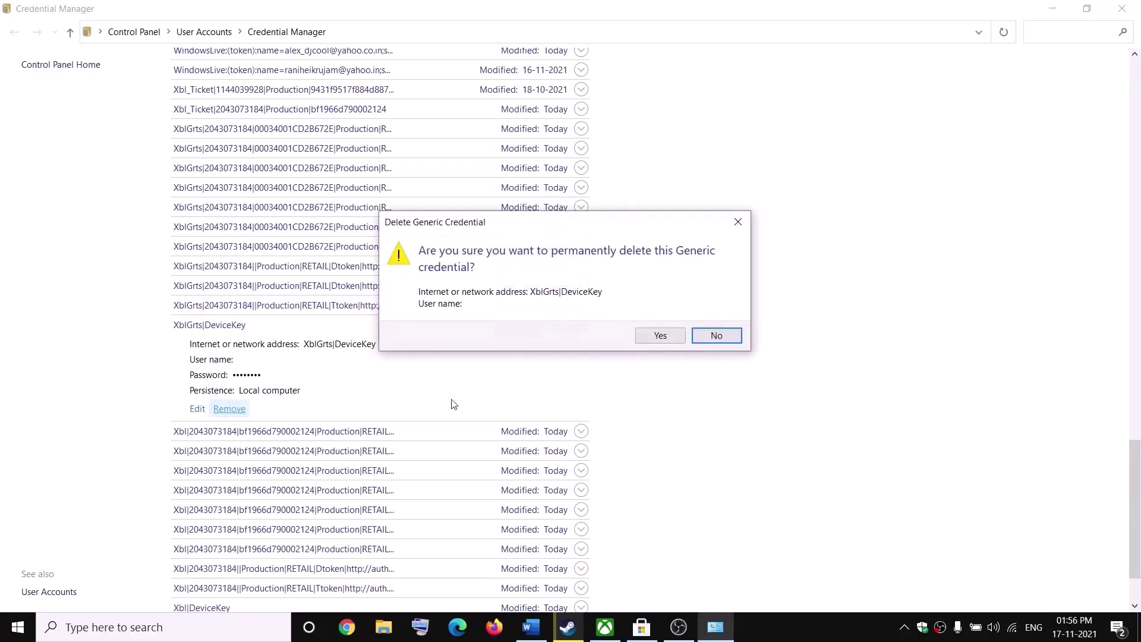
{"action": "left_click", "coordinate": [660, 336]}
{"action": "scroll", "coordinate": [280, 399], "scroll_direction": "down", "scroll_amount": 3}
{"action": "left_click_drag", "start_coordinate": [1138, 176], "coordinate": [1138, 565]}
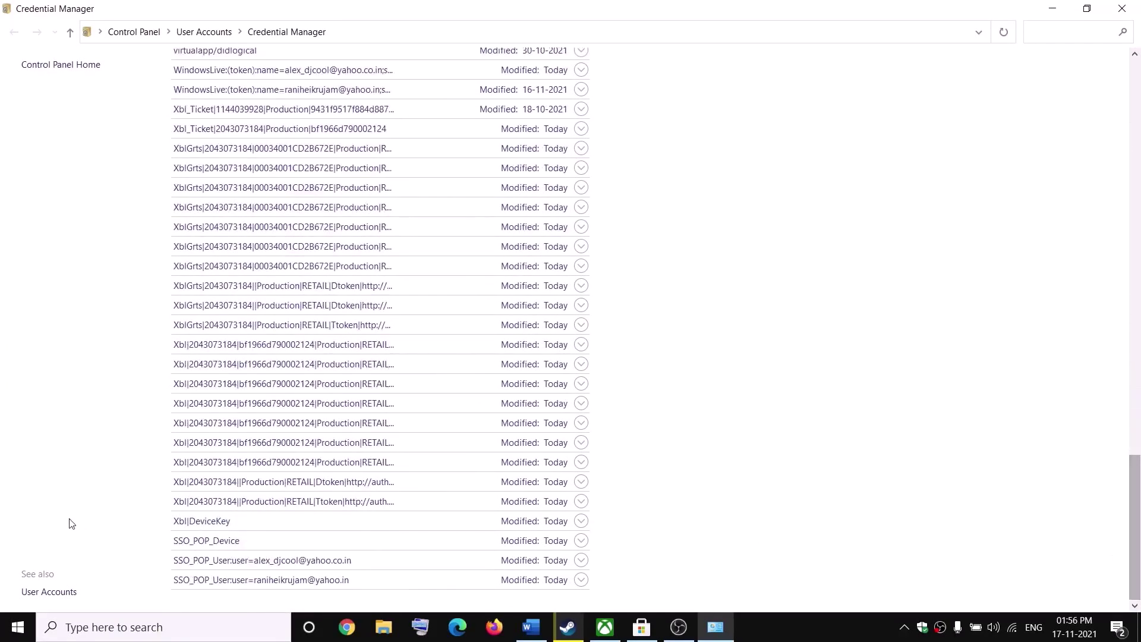
{"action": "left_click", "coordinate": [221, 527]}
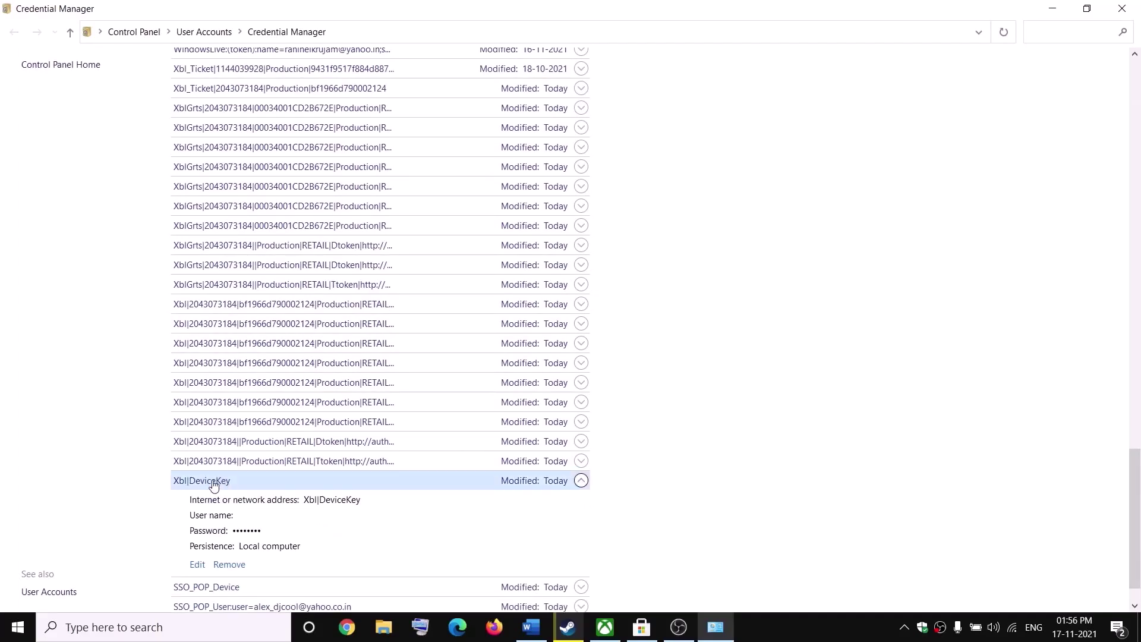
{"action": "left_click", "coordinate": [230, 565]}
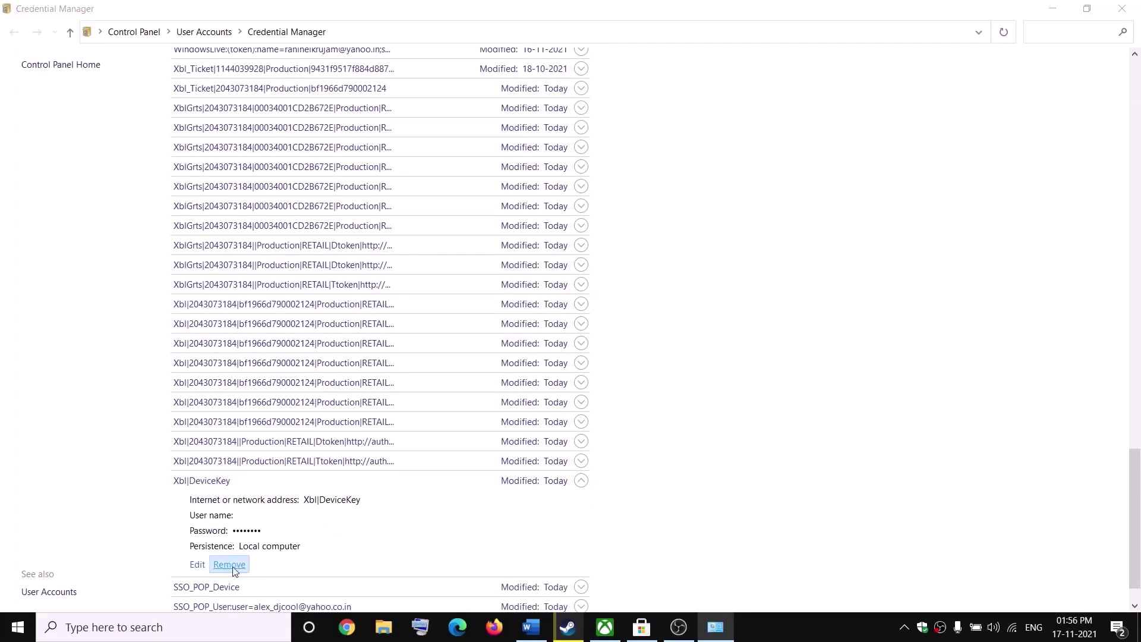
{"action": "left_click", "coordinate": [645, 338]}
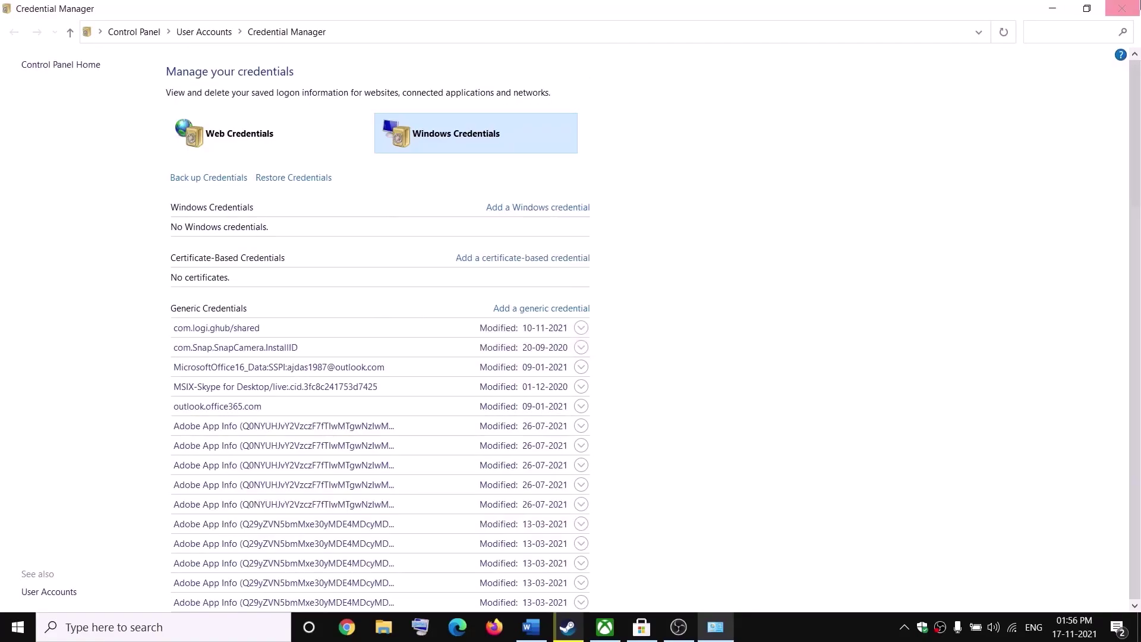
- Close Credential Manager and check the Start menu's power options
{"action": "key", "text": "alt+Tab"}
{"action": "left_click", "coordinate": [1126, 9]}
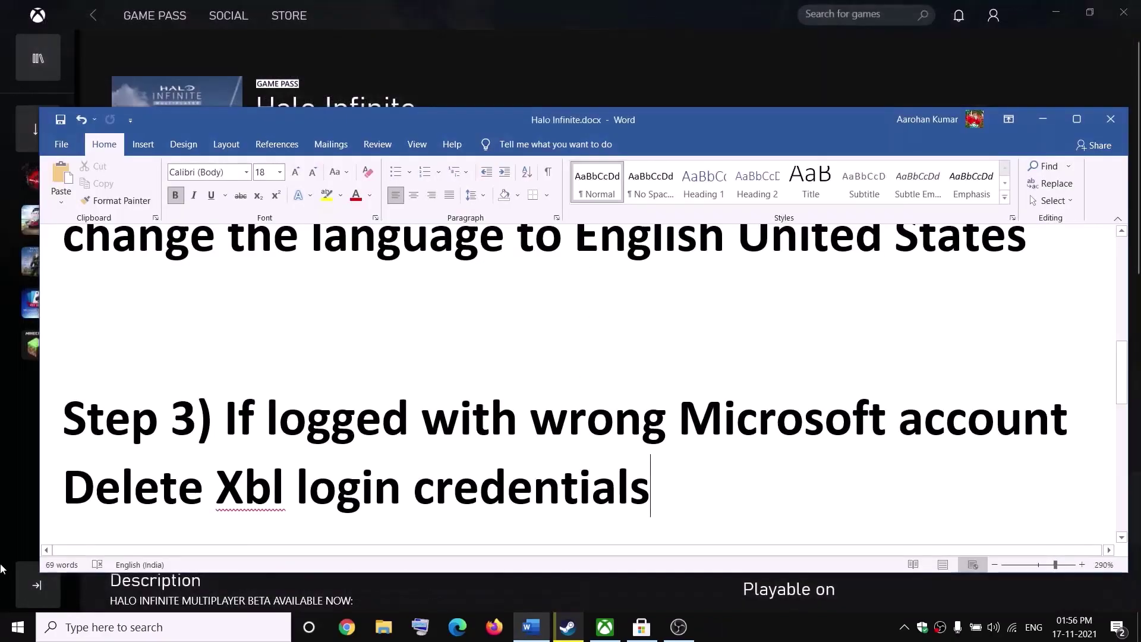
{"action": "left_click", "coordinate": [17, 627]}
{"action": "left_click", "coordinate": [18, 595]}
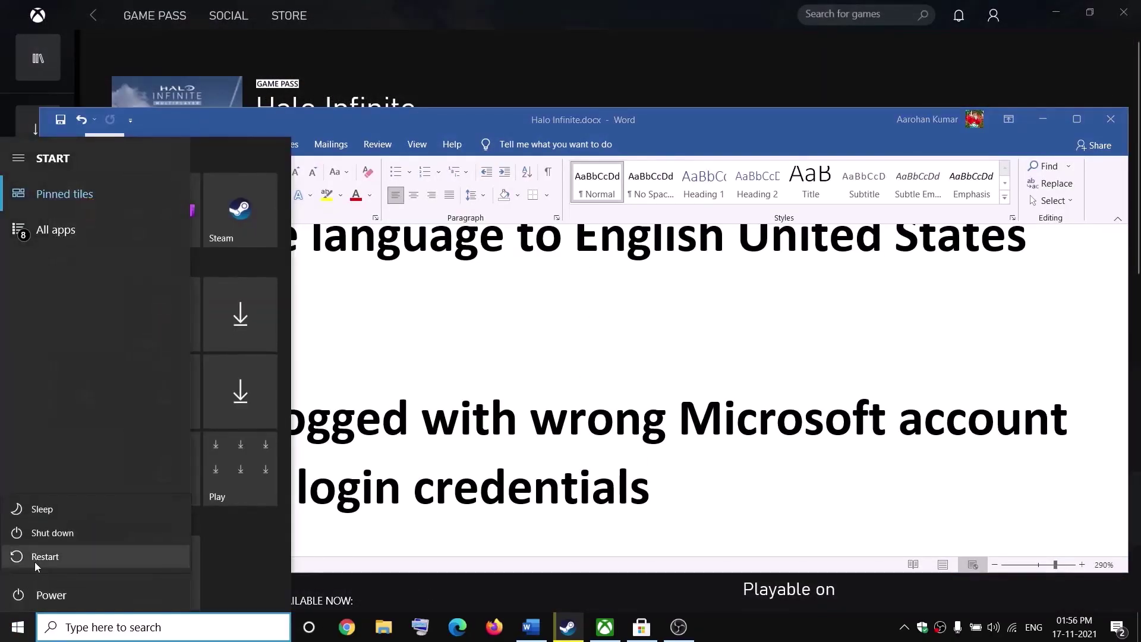
{"action": "left_click", "coordinate": [671, 304]}
{"action": "left_click", "coordinate": [896, 72]}
- Launch Halo Infinite from its Steam library page and focus its sign-in prompt
{"action": "left_click", "coordinate": [568, 628]}
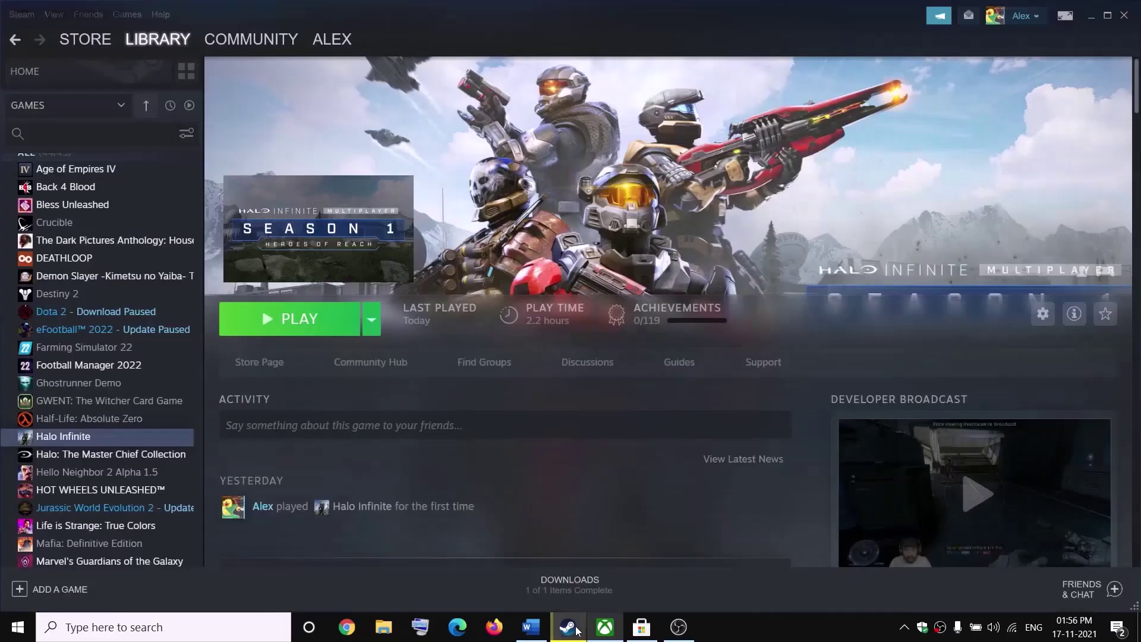
{"action": "left_click", "coordinate": [307, 333]}
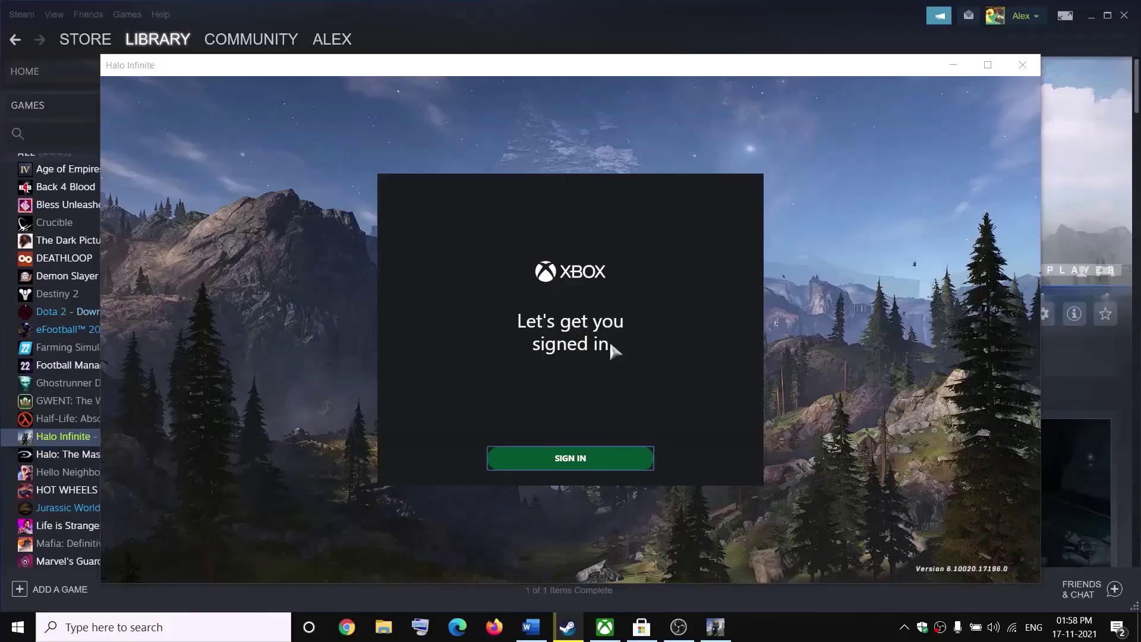
{"action": "left_click", "coordinate": [572, 462]}
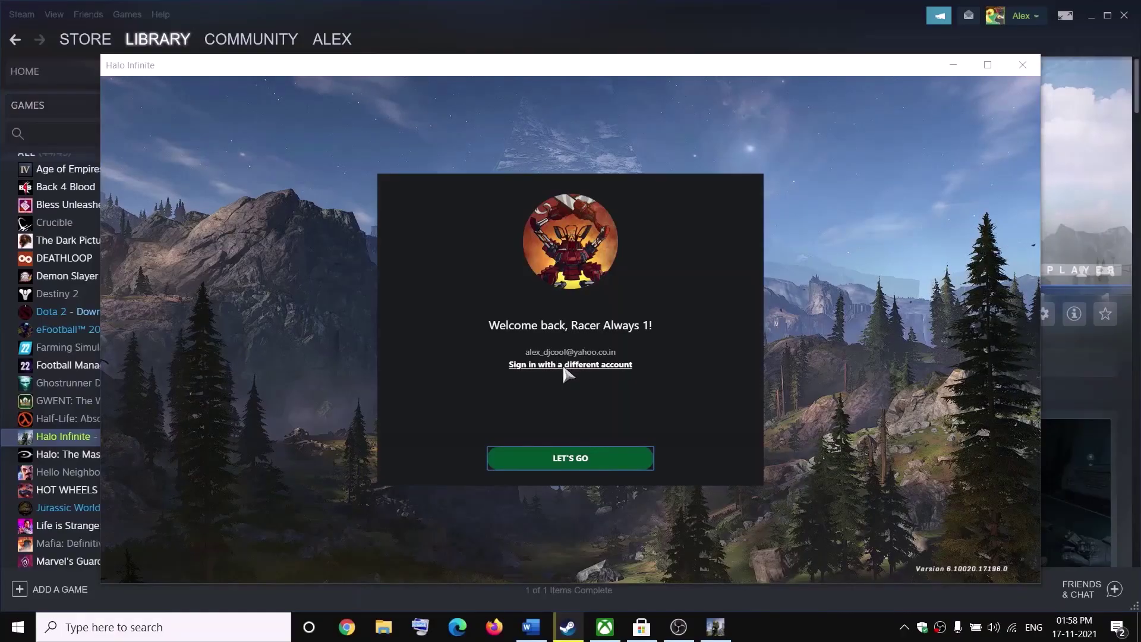
- Enter the Microsoft account e-mail address on the Halo Infinite sign-in page and submit it
{"action": "key", "text": "Return"}
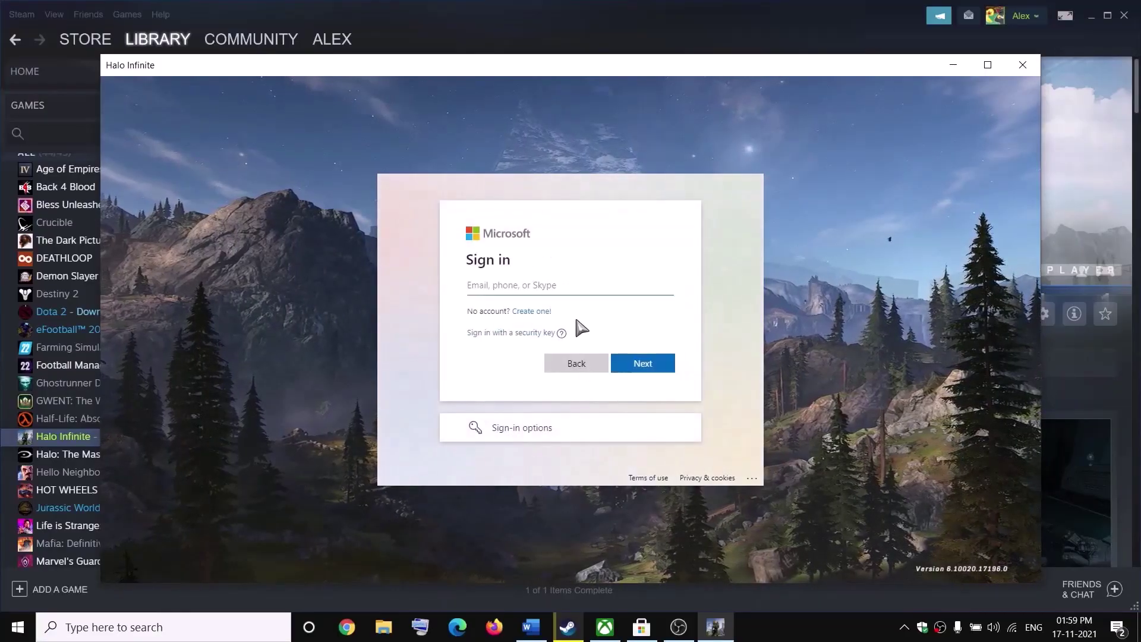
{"action": "left_click", "coordinate": [559, 290]}
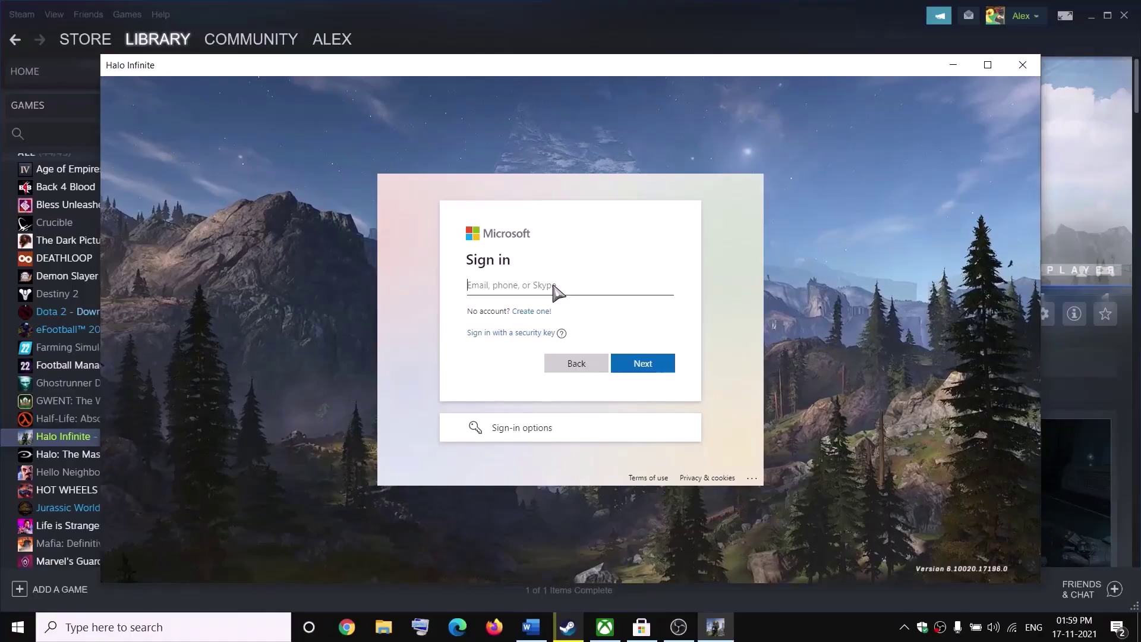
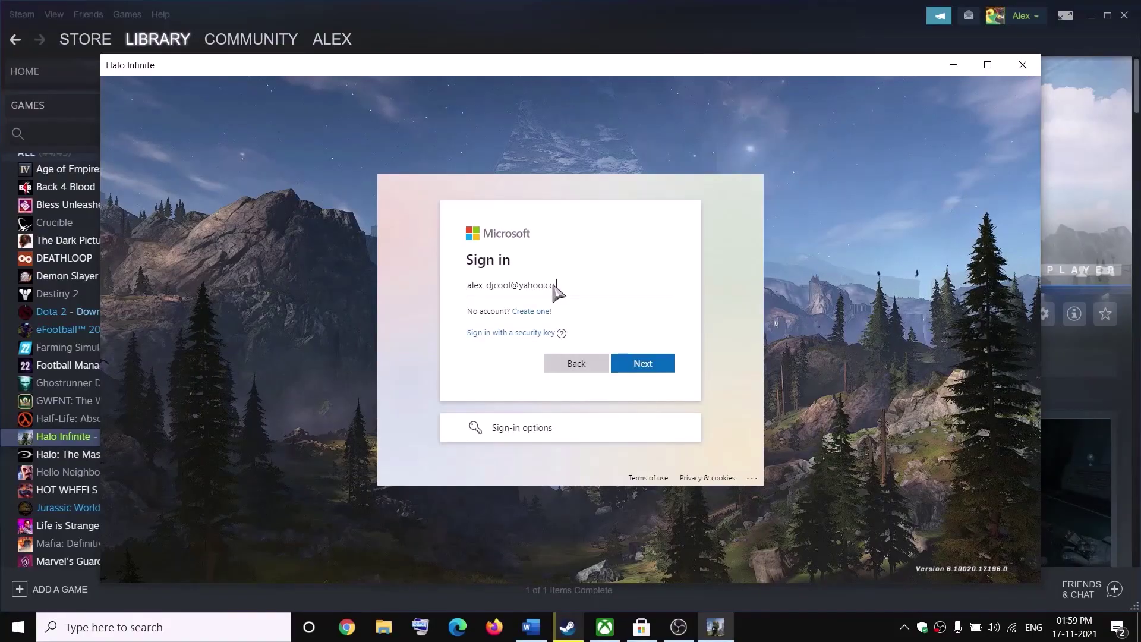
{"action": "key", "text": "Return"}
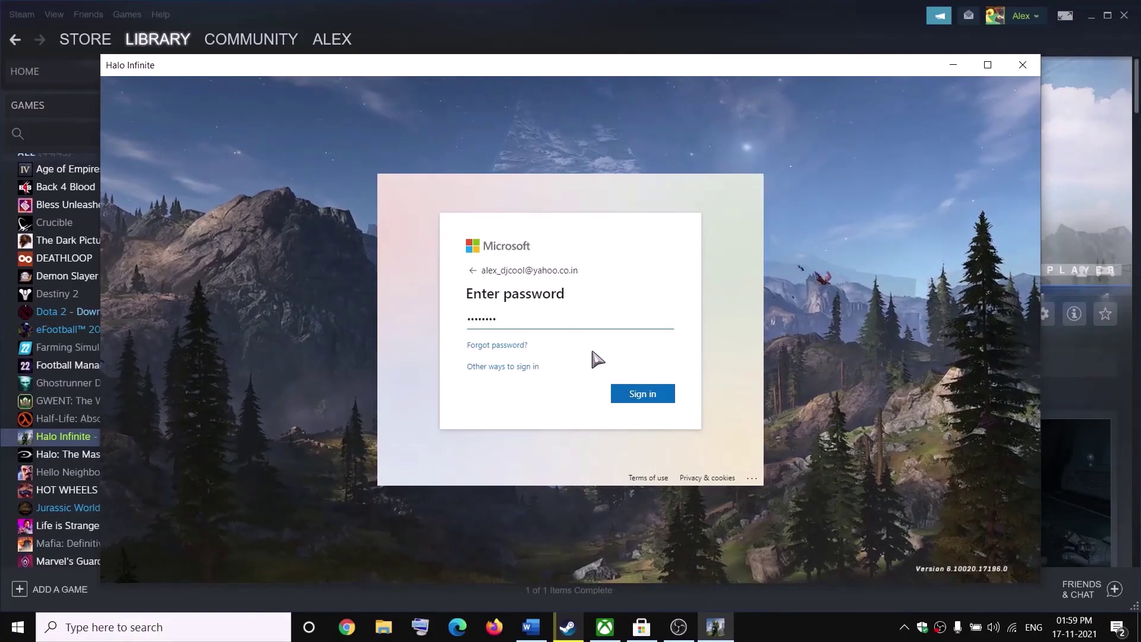
- Open 'Other ways to sign in', then return to the Microsoft Sign in page
{"action": "left_click", "coordinate": [474, 271]}
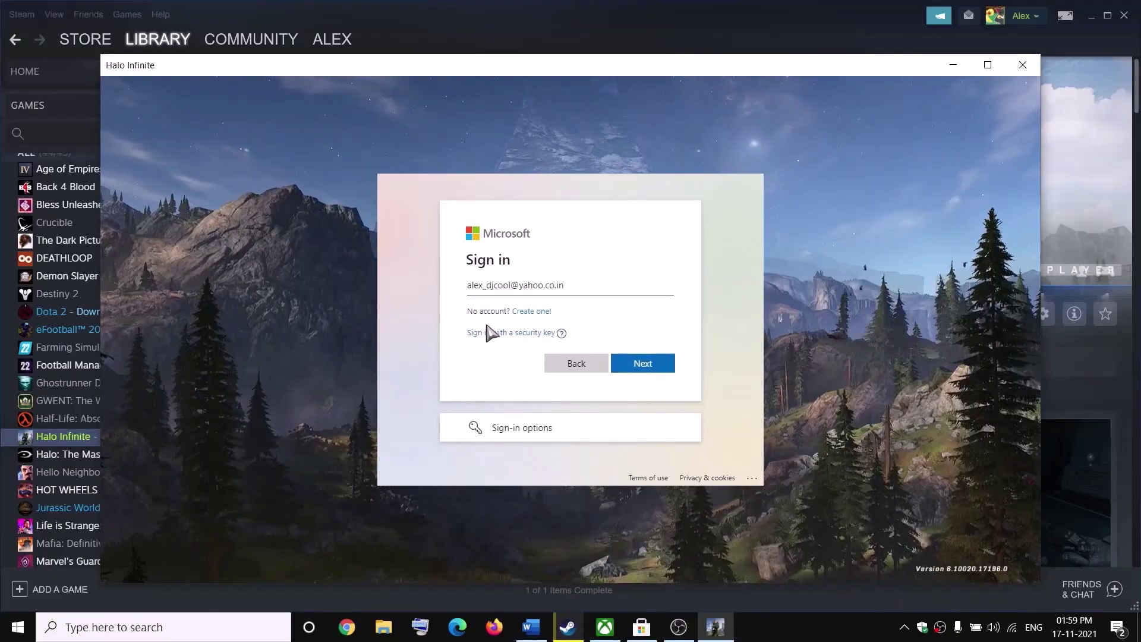
{"action": "left_click", "coordinate": [529, 427]}
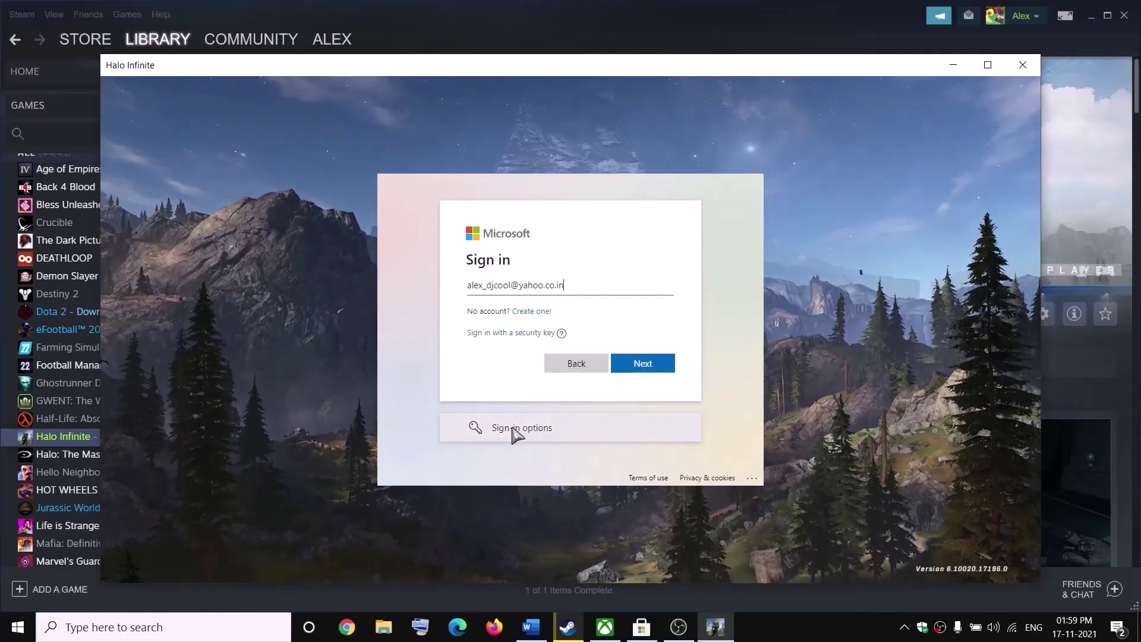
{"action": "left_click", "coordinate": [527, 431]}
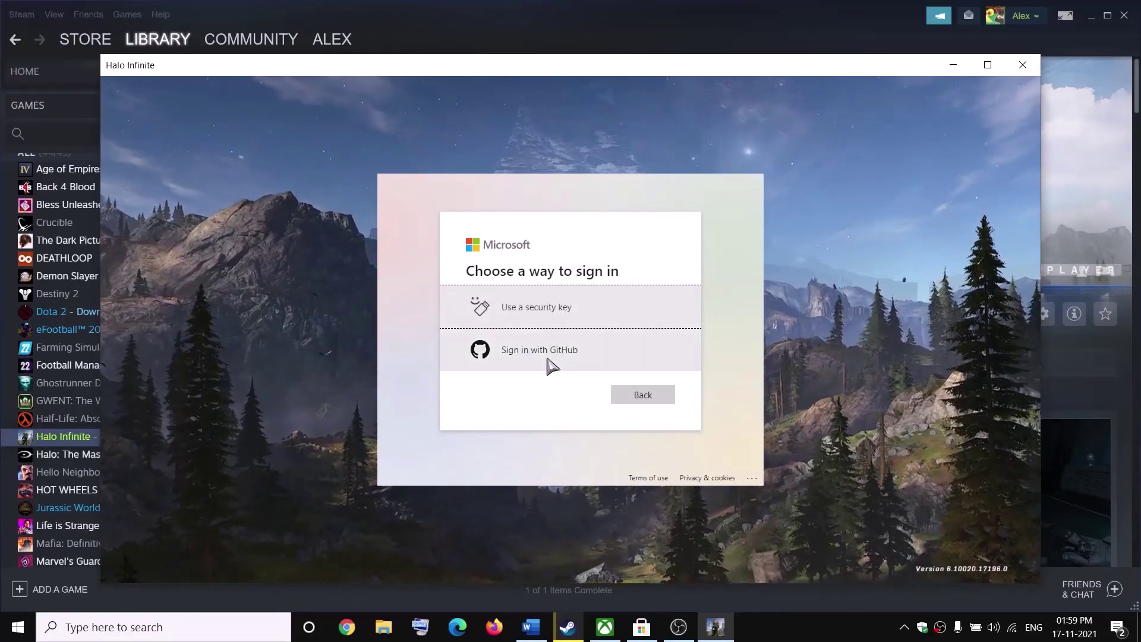
{"action": "left_click", "coordinate": [624, 397]}
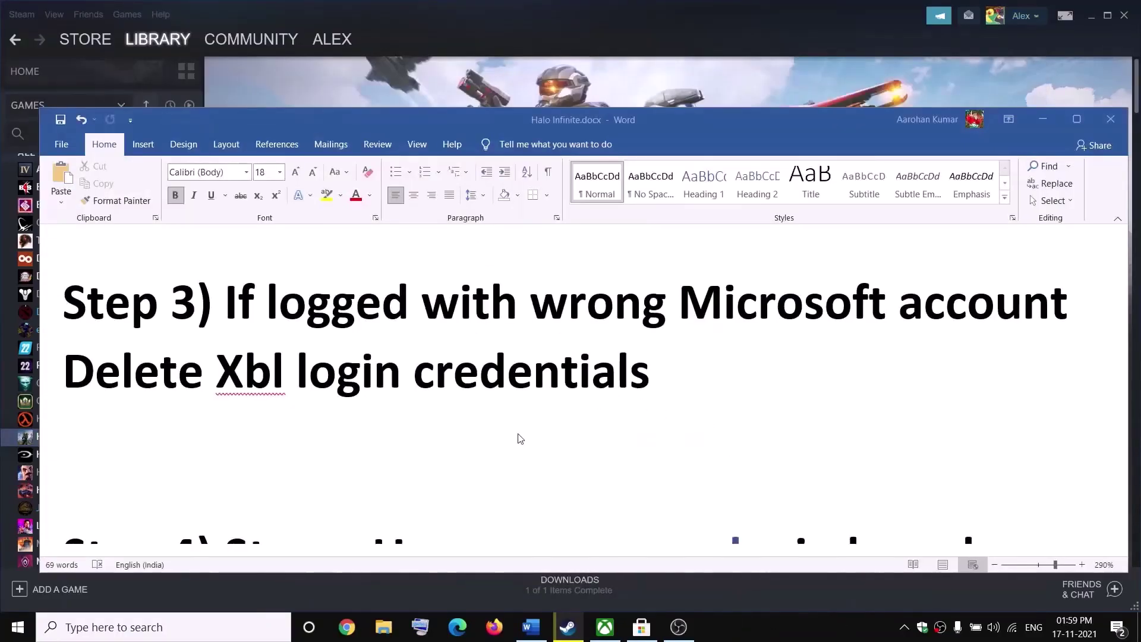
- Copy the -nocache launch option from the Word notes
{"action": "scroll", "coordinate": [520, 439], "scroll_direction": "down", "scroll_amount": 3}
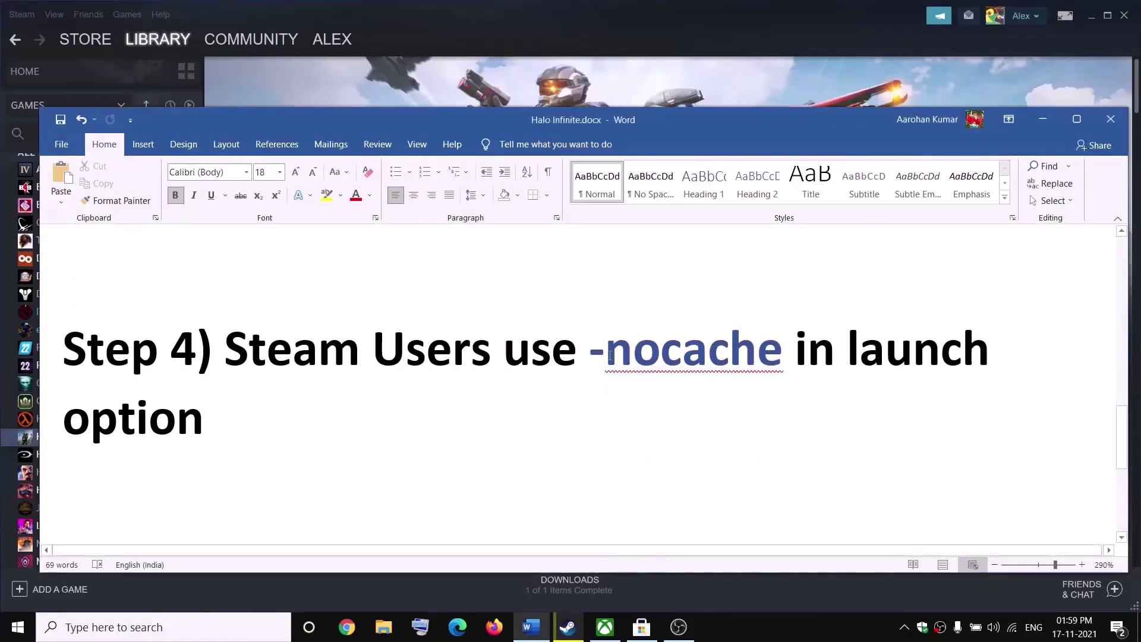
{"action": "left_click_drag", "start_coordinate": [590, 348], "coordinate": [726, 354]}
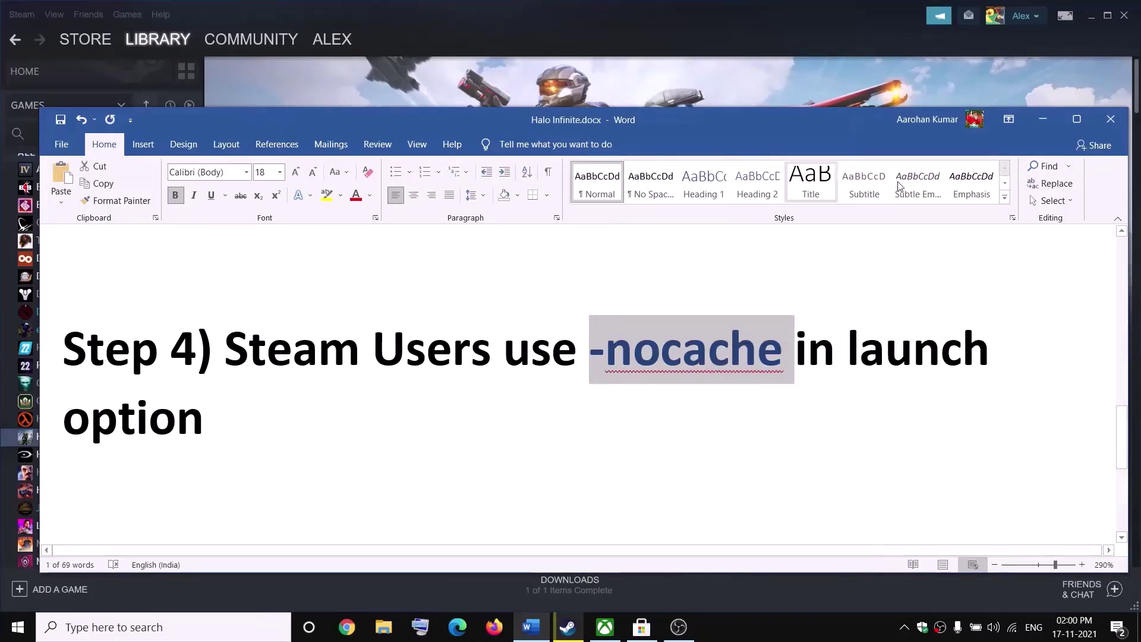
{"action": "left_click", "coordinate": [1042, 118]}
- Paste -nocache into Halo Infinite's Steam Launch Options and close Properties
{"action": "mouse_move", "coordinate": [84, 31]}
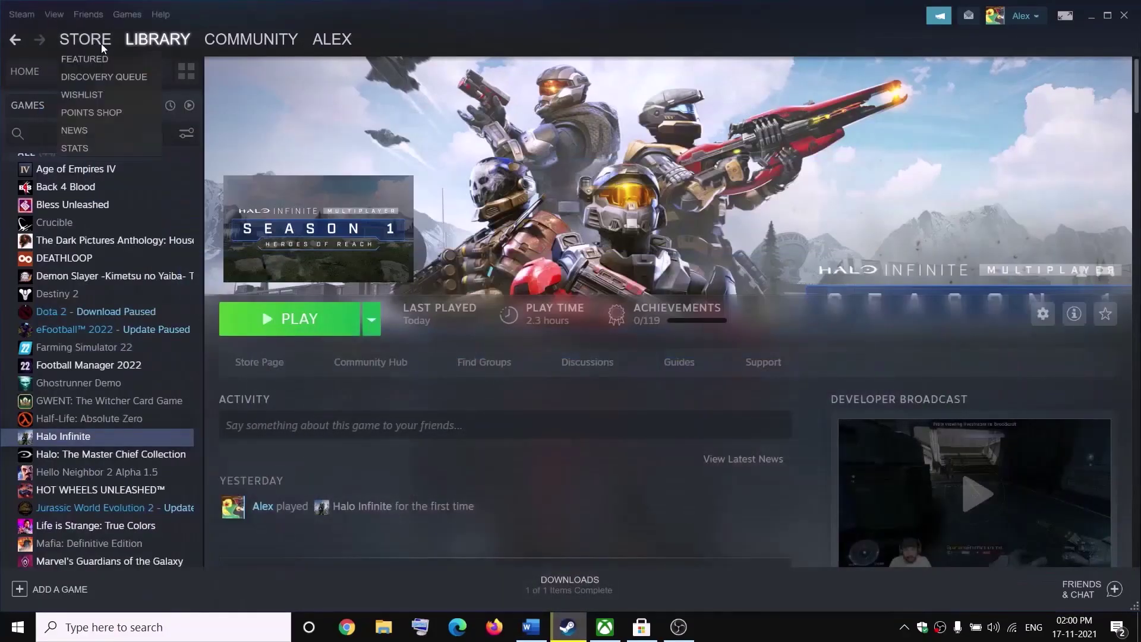
{"action": "right_click", "coordinate": [78, 443]}
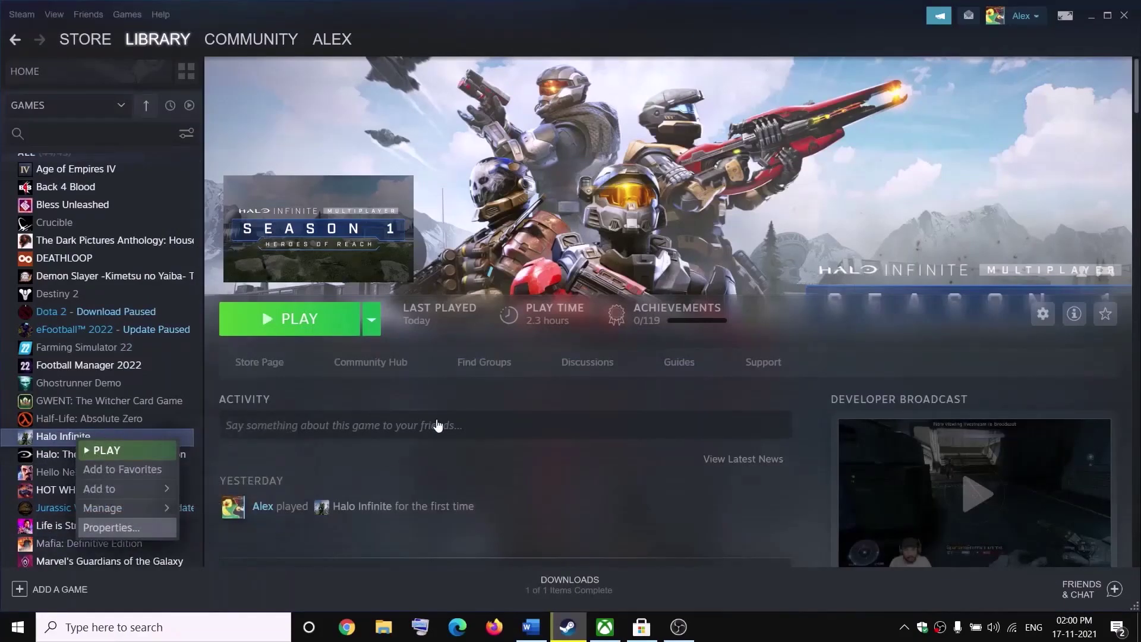
{"action": "left_click", "coordinate": [111, 527]}
{"action": "left_click_drag", "start_coordinate": [568, 507], "coordinate": [465, 520]}
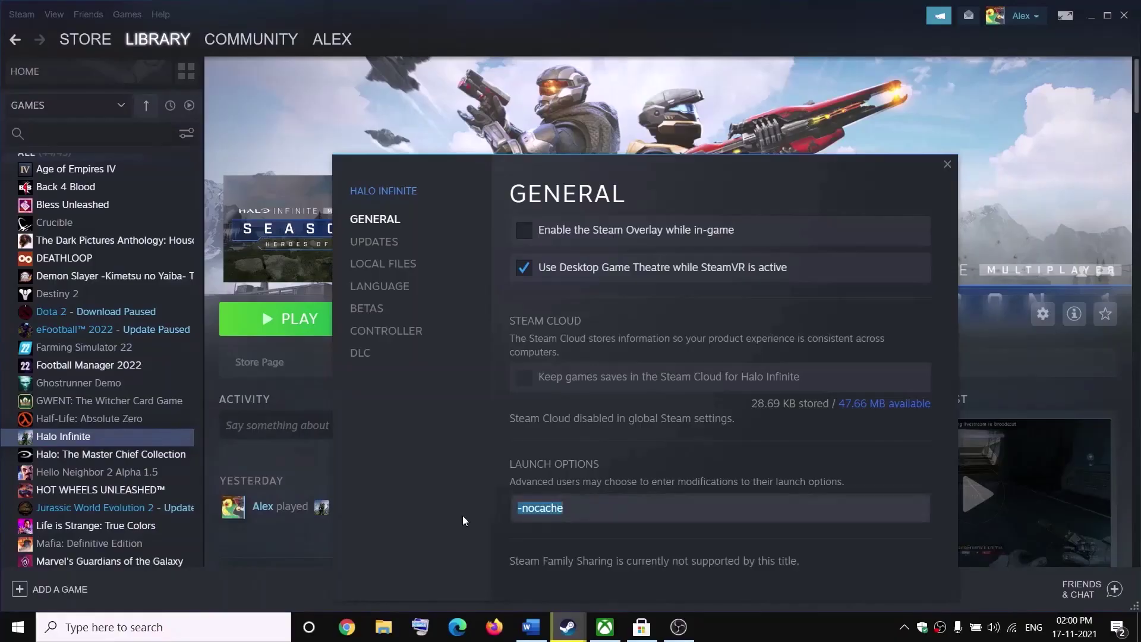
{"action": "key", "text": "End"}
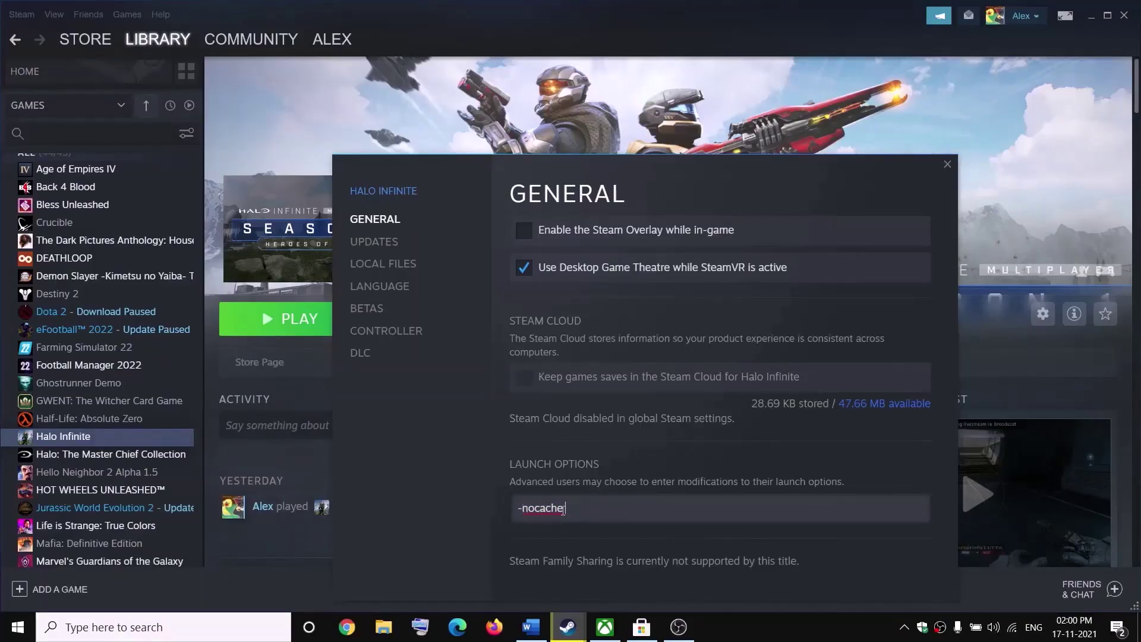
{"action": "left_click", "coordinate": [945, 163]}
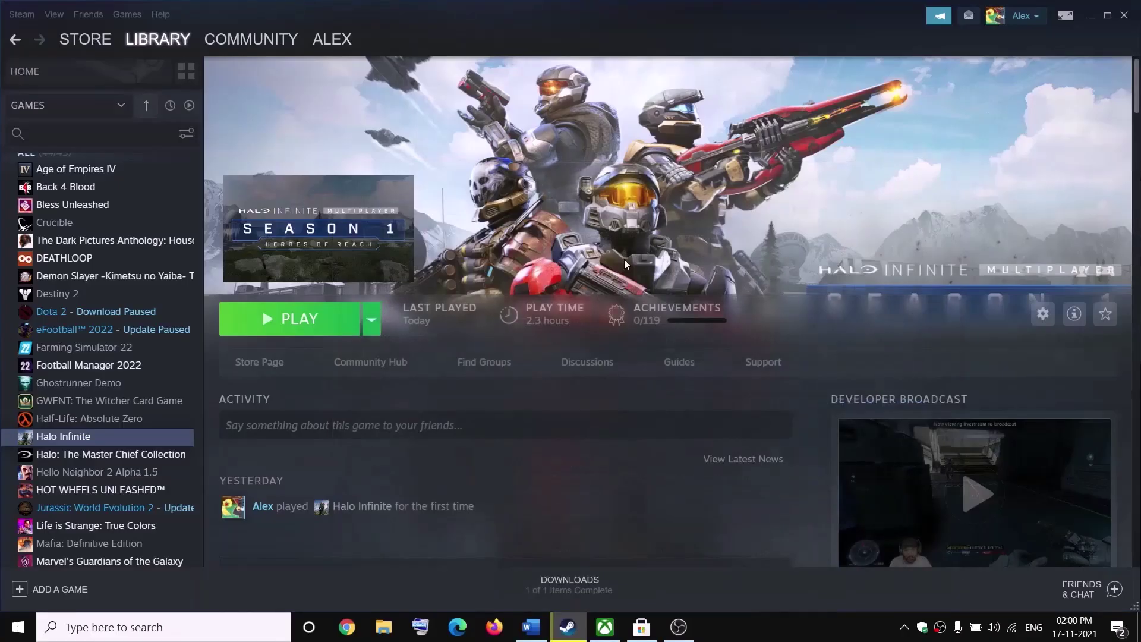
{"action": "key", "text": "alt+Tab"}
- Delete Steam's web browser cache and all browser cookies, confirming each, then close Settings with OK
{"action": "scroll", "coordinate": [371, 394], "scroll_direction": "down", "scroll_amount": 3}
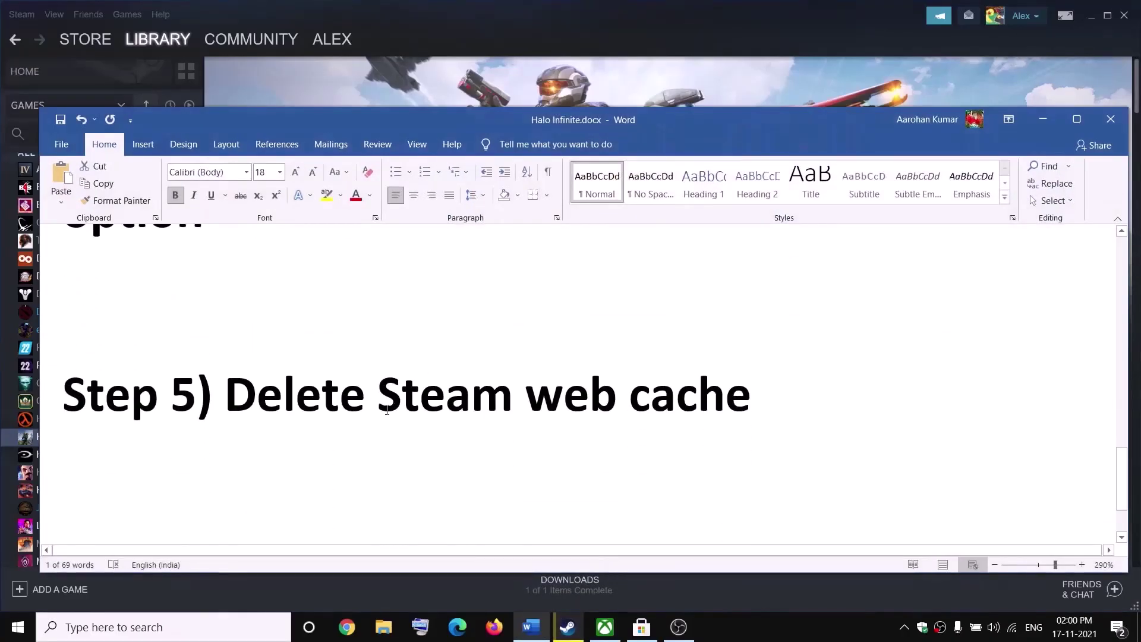
{"action": "left_click_drag", "start_coordinate": [391, 398], "coordinate": [750, 399]}
{"action": "key", "text": "alt+Tab"}
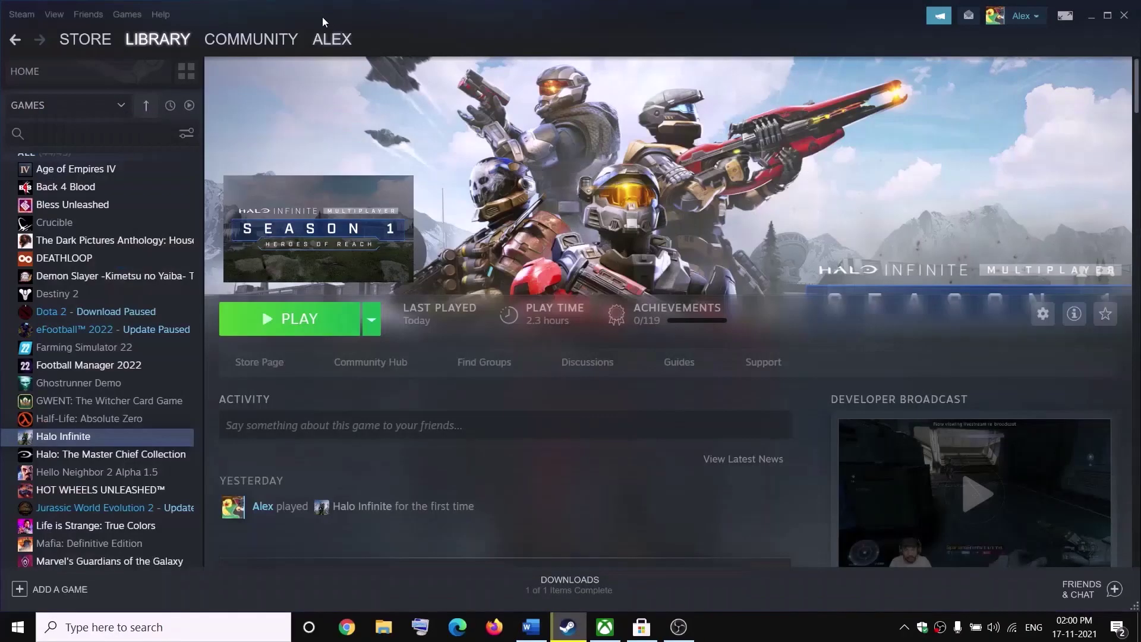
{"action": "left_click", "coordinate": [31, 15]}
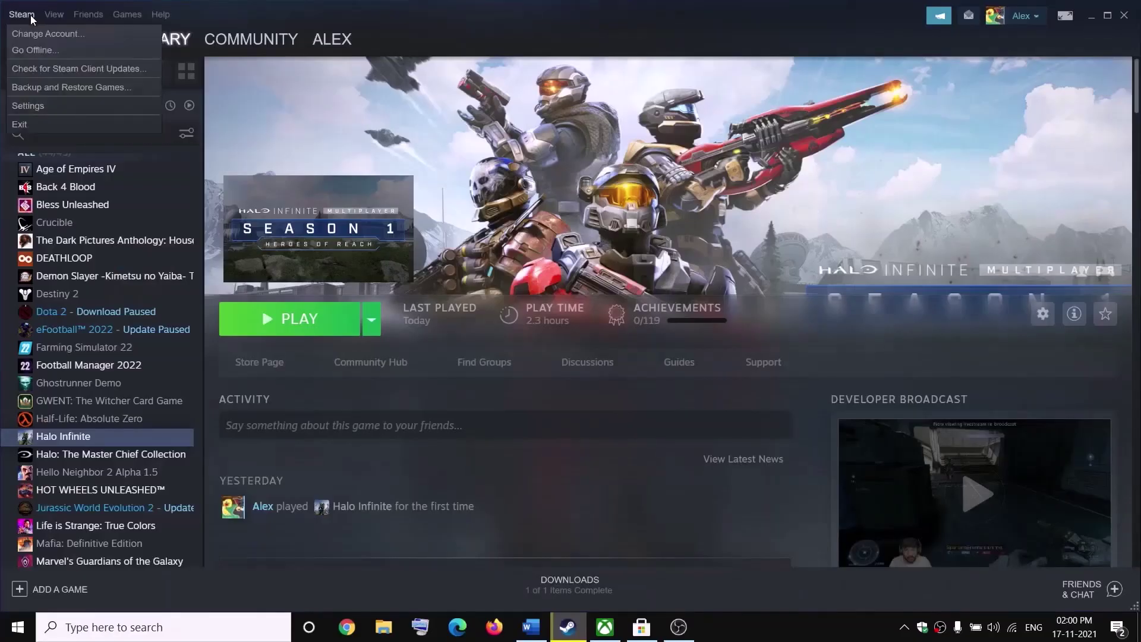
{"action": "left_click", "coordinate": [24, 104]}
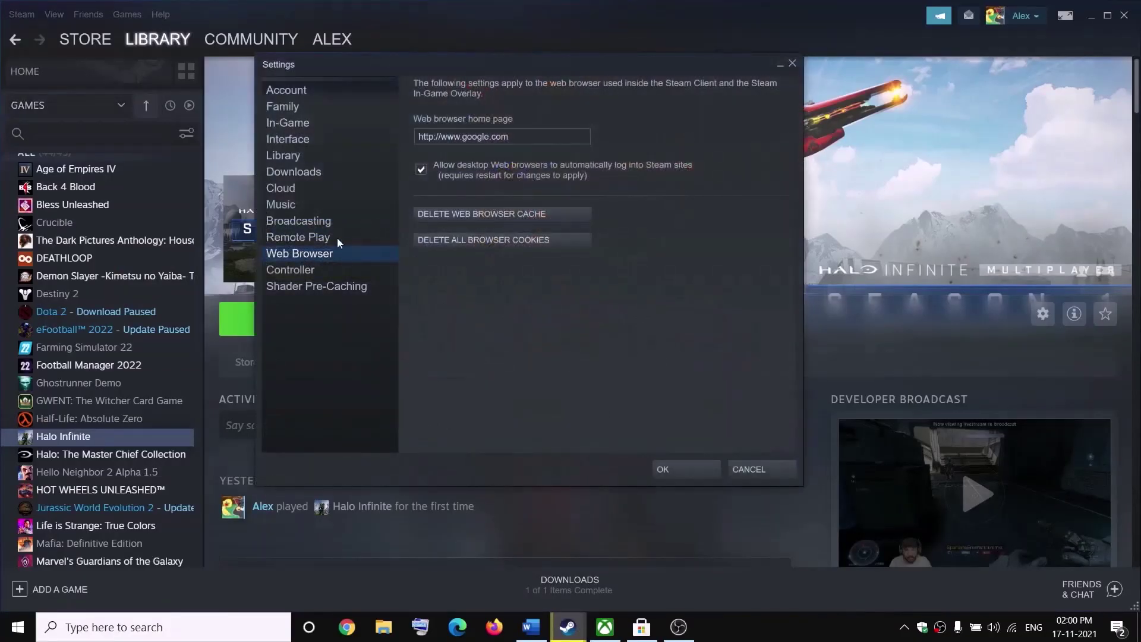
{"action": "left_click", "coordinate": [487, 216]}
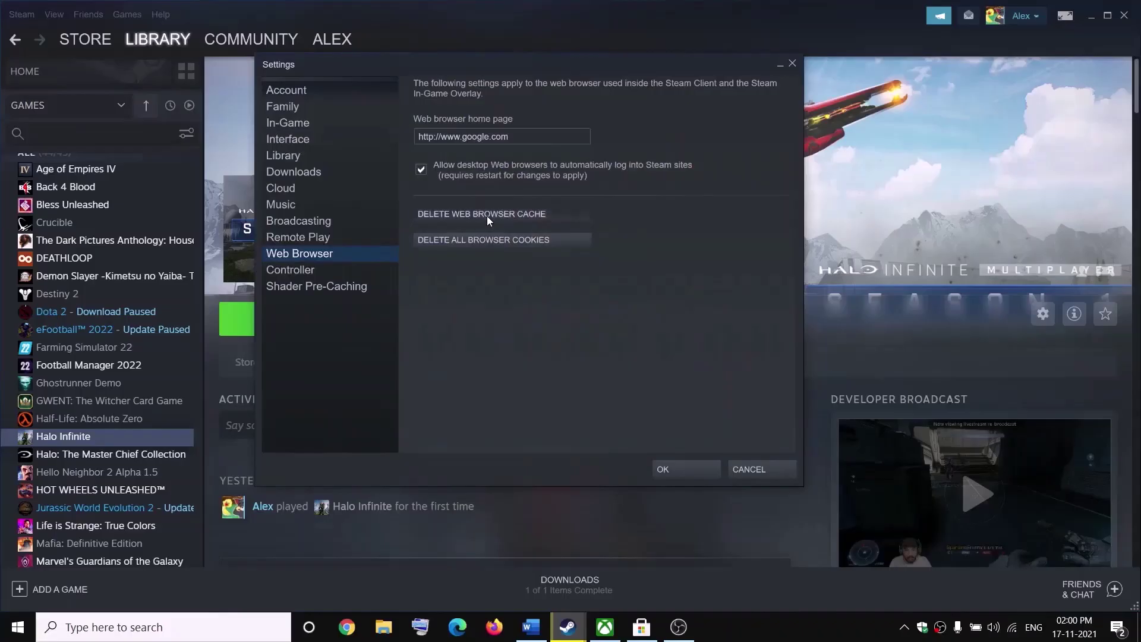
{"action": "left_click", "coordinate": [538, 322]}
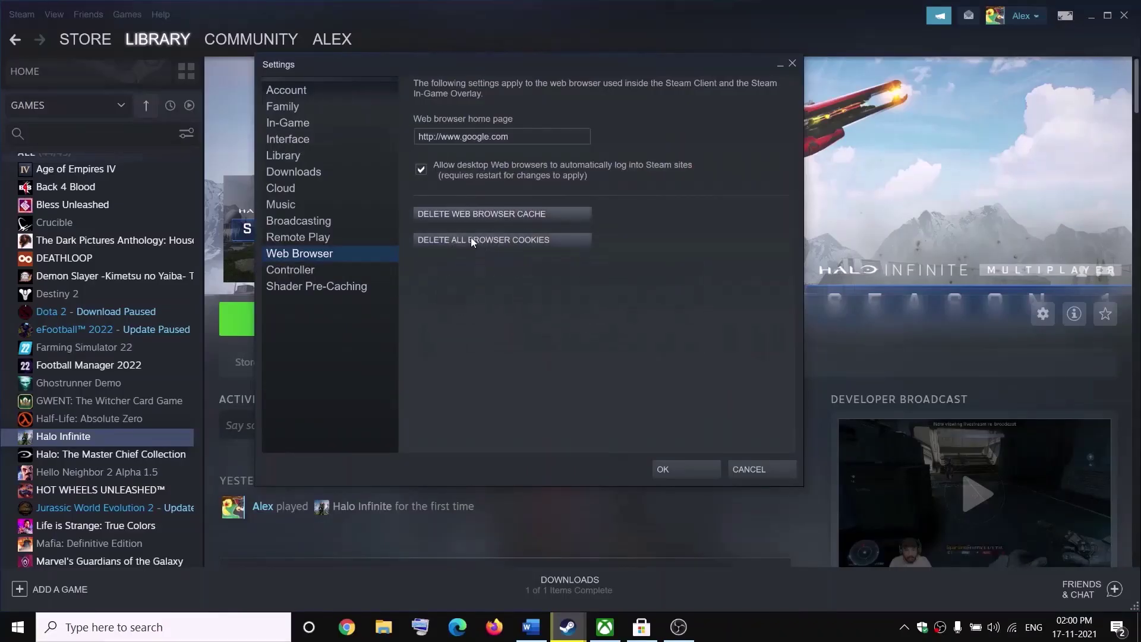
{"action": "left_click", "coordinate": [473, 240]}
{"action": "left_click", "coordinate": [536, 329]}
{"action": "left_click", "coordinate": [667, 466]}
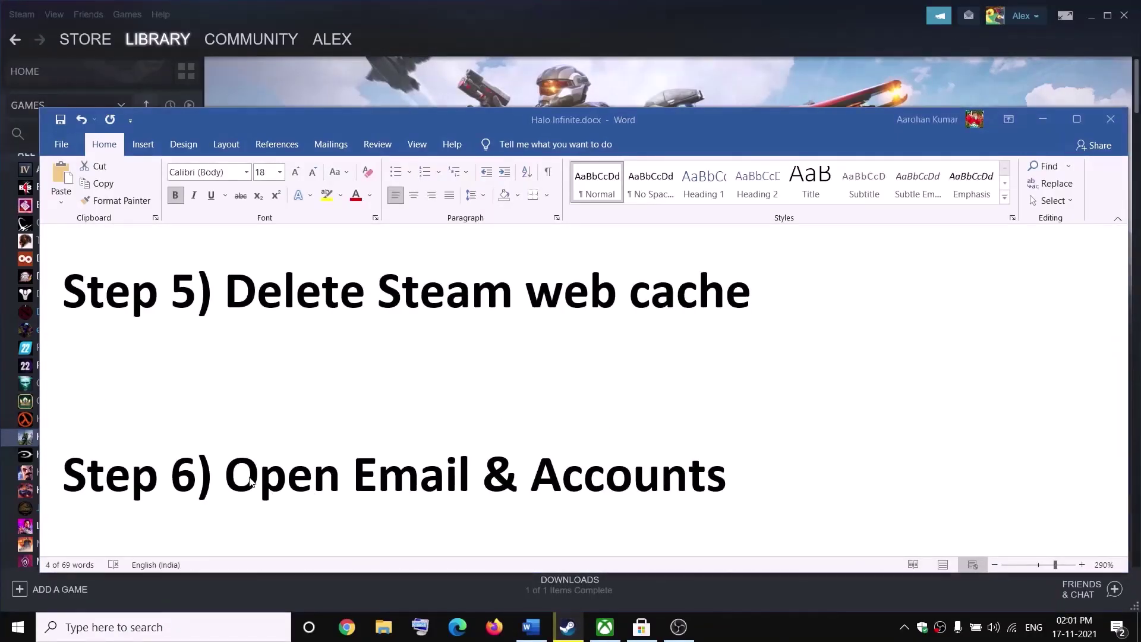
- Go to the Accounts > Email & accounts page in Windows Settings
{"action": "key", "text": "alt+Tab"}
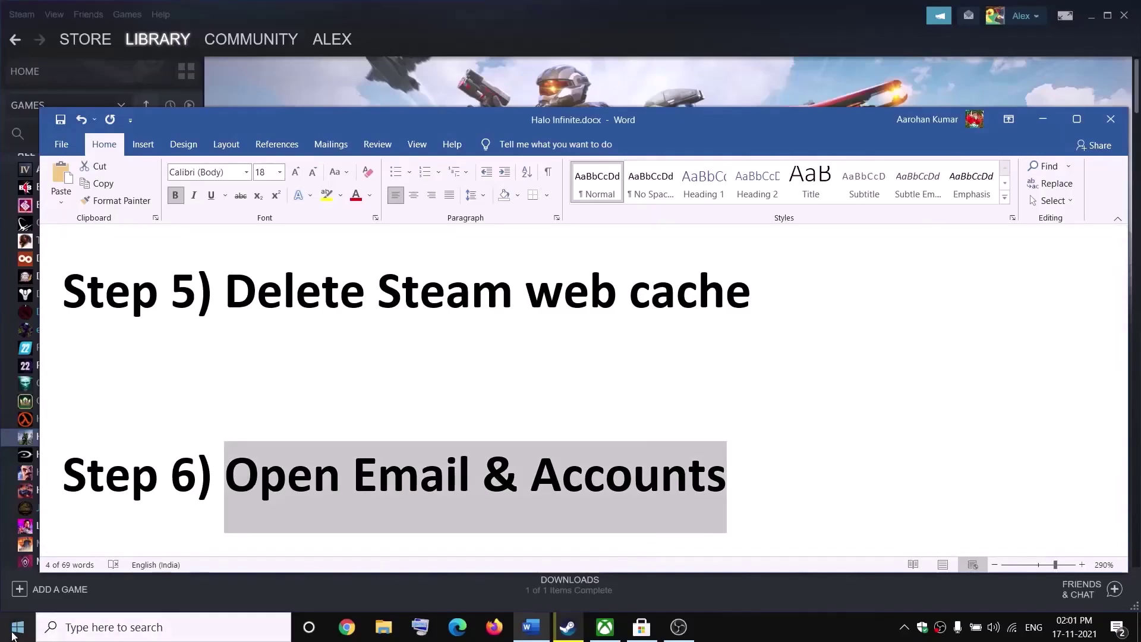
{"action": "left_click", "coordinate": [17, 627]}
{"action": "left_click", "coordinate": [52, 564]}
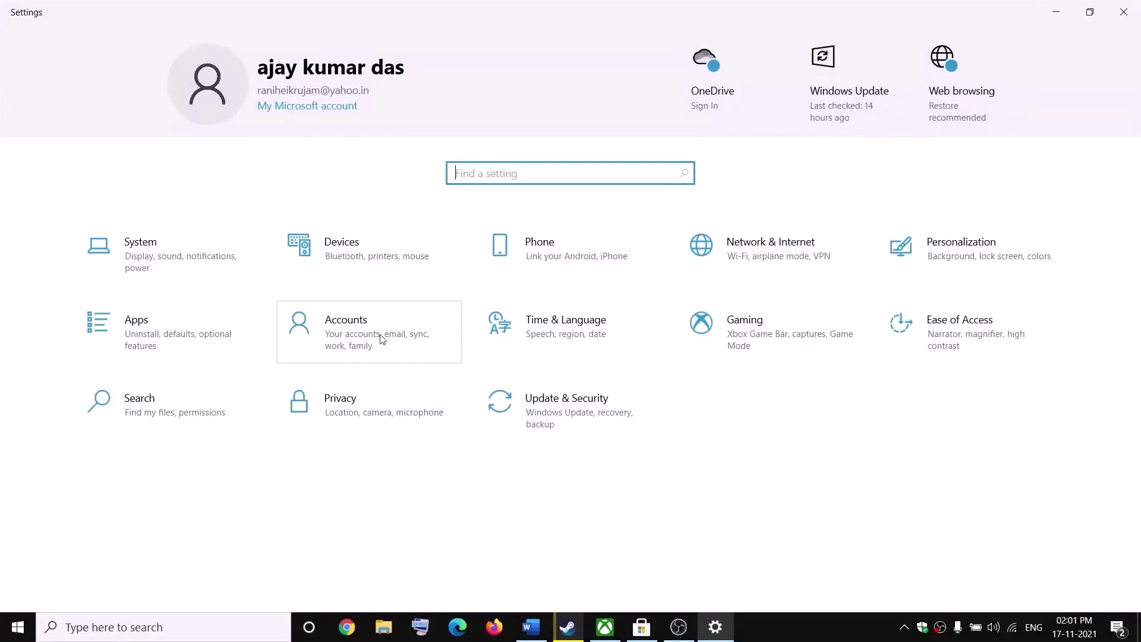
{"action": "left_click", "coordinate": [365, 333]}
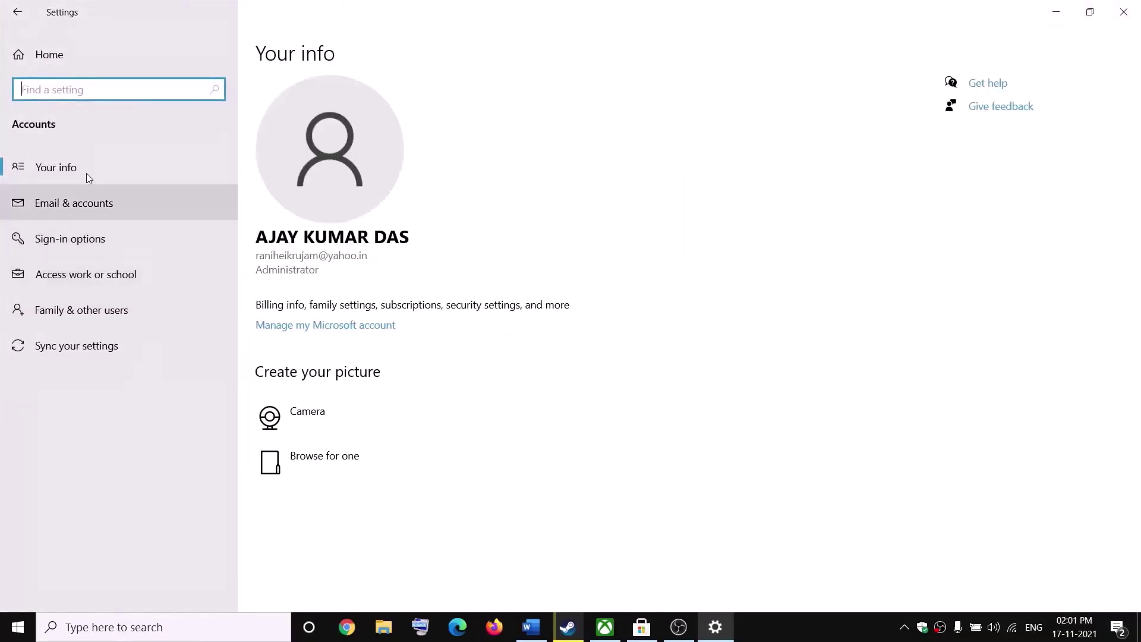
{"action": "left_click", "coordinate": [88, 206]}
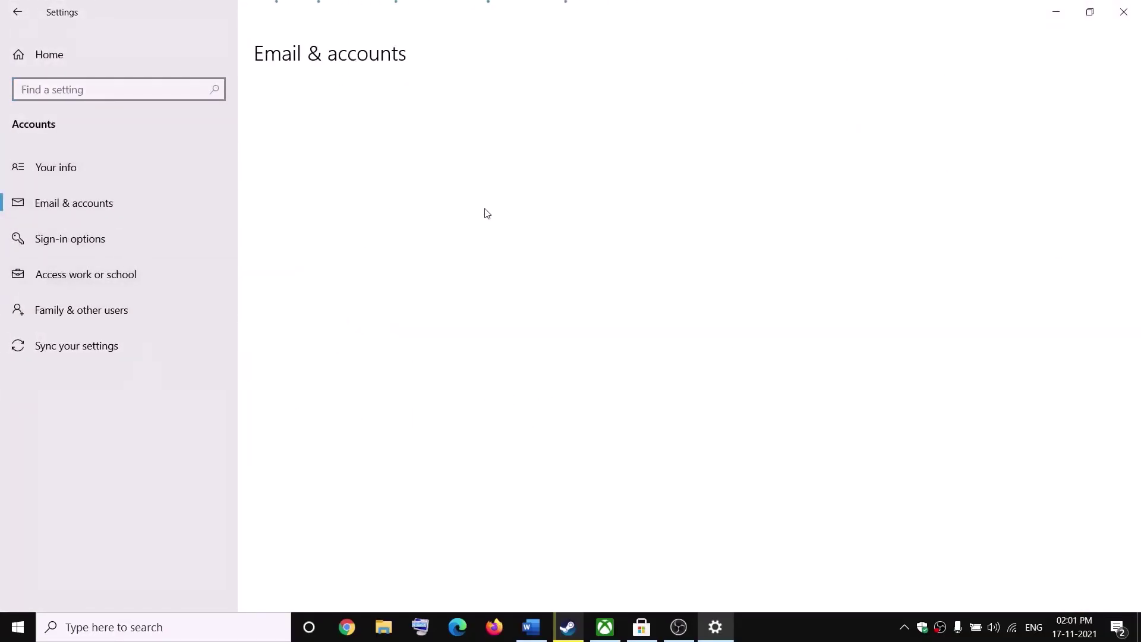
- Change the extra Microsoft account's app sign-in permission, then set it back to allow Microsoft apps
{"action": "left_click", "coordinate": [486, 451]}
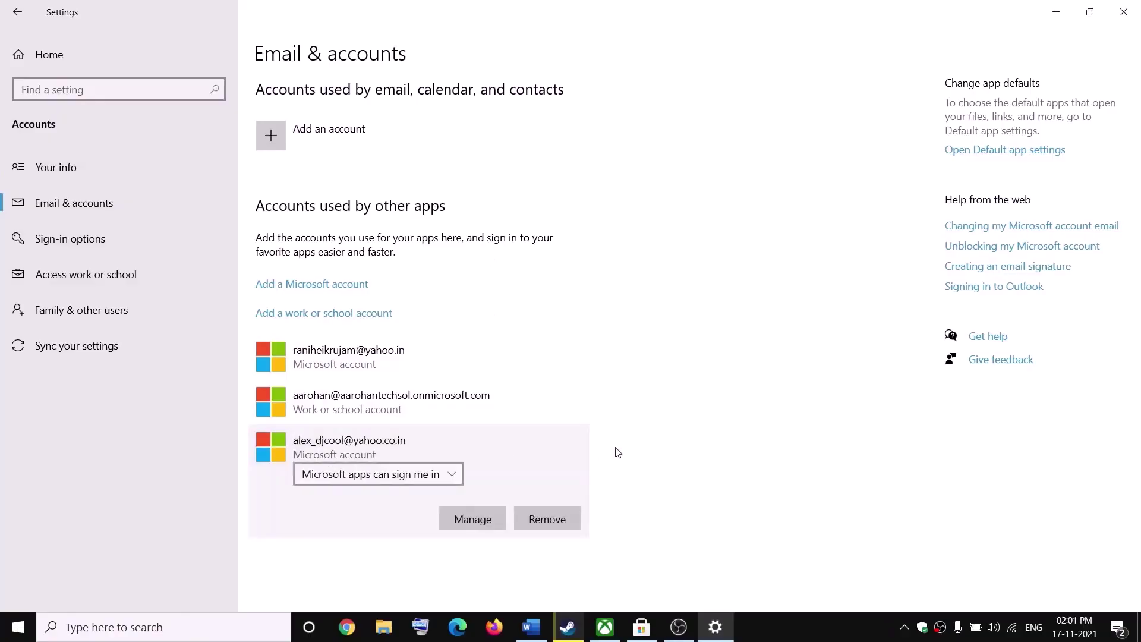
{"action": "left_click", "coordinate": [453, 474]}
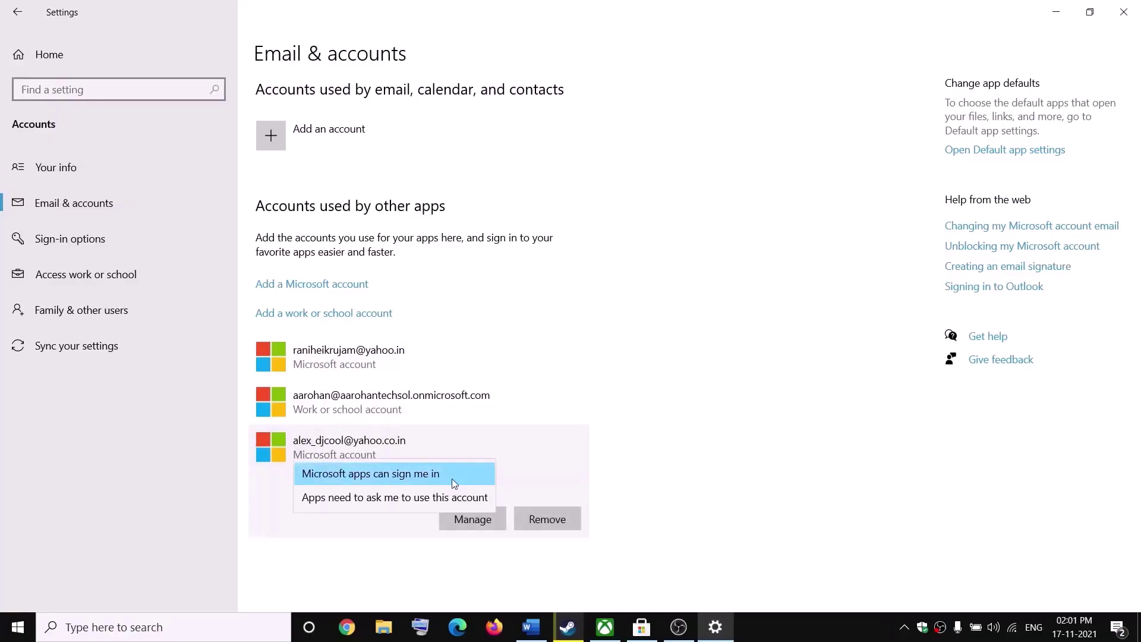
{"action": "left_click", "coordinate": [417, 501]}
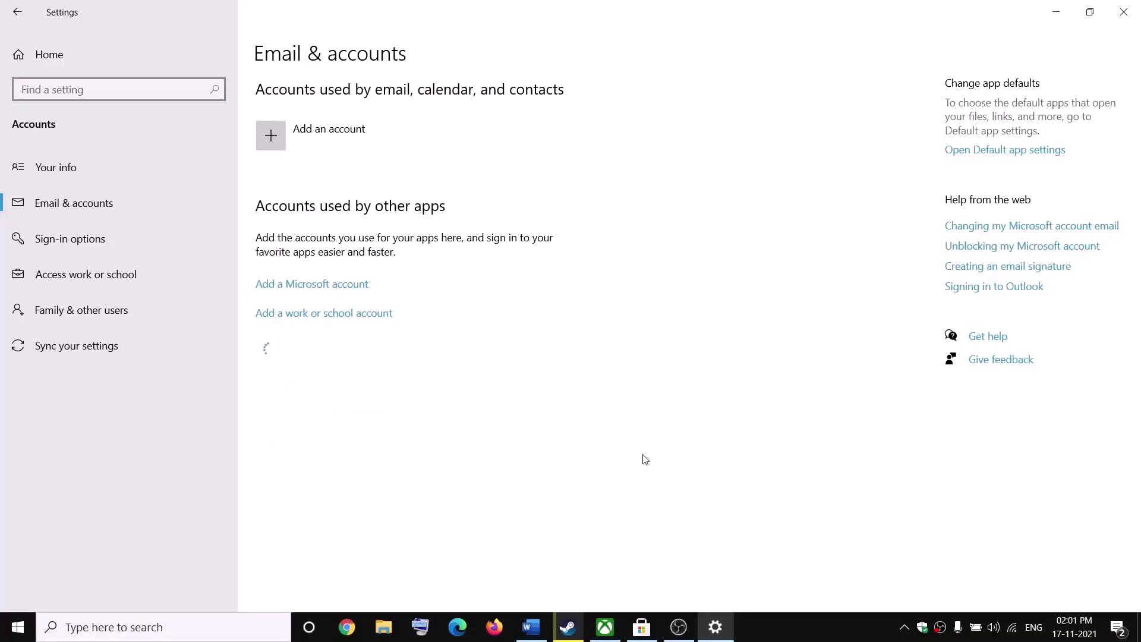
{"action": "left_click", "coordinate": [407, 457]}
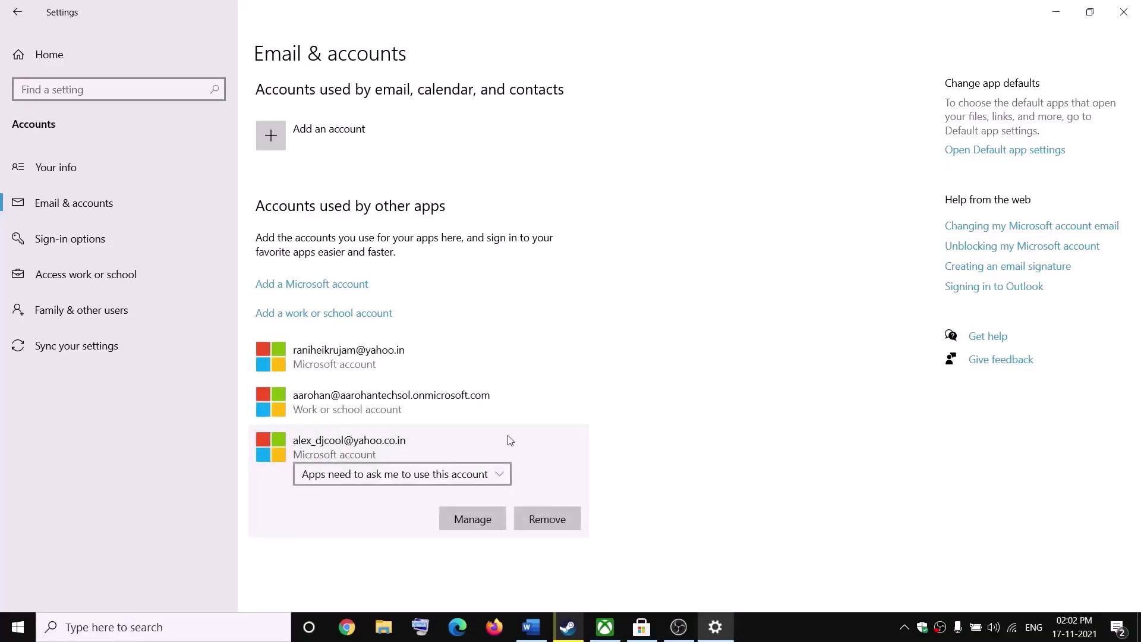
{"action": "left_click", "coordinate": [502, 480]}
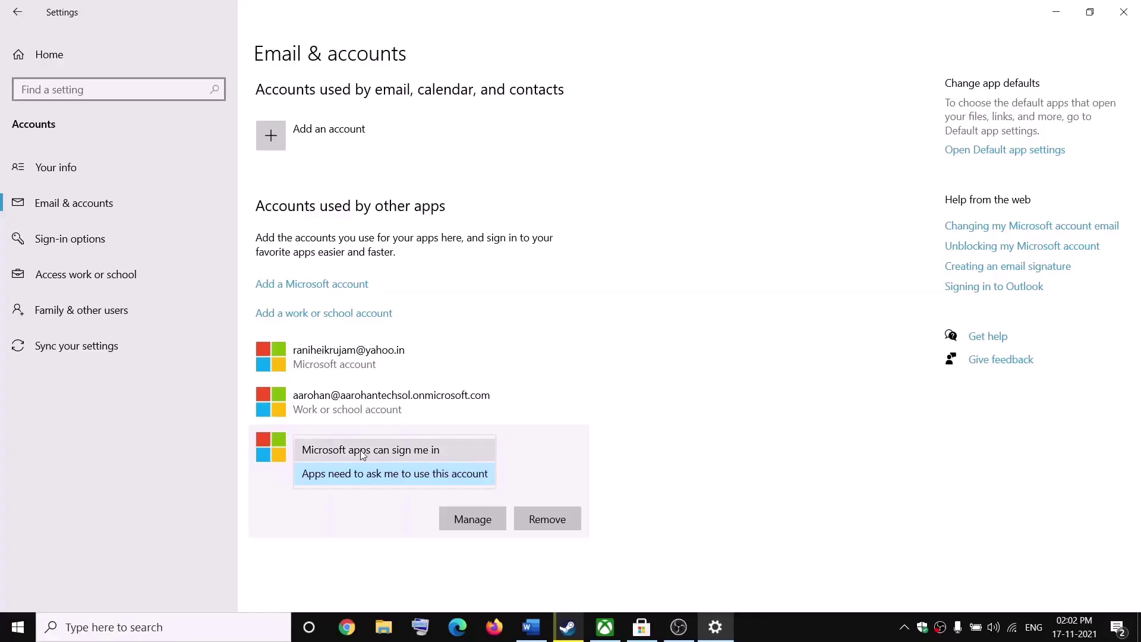
{"action": "left_click", "coordinate": [403, 452]}
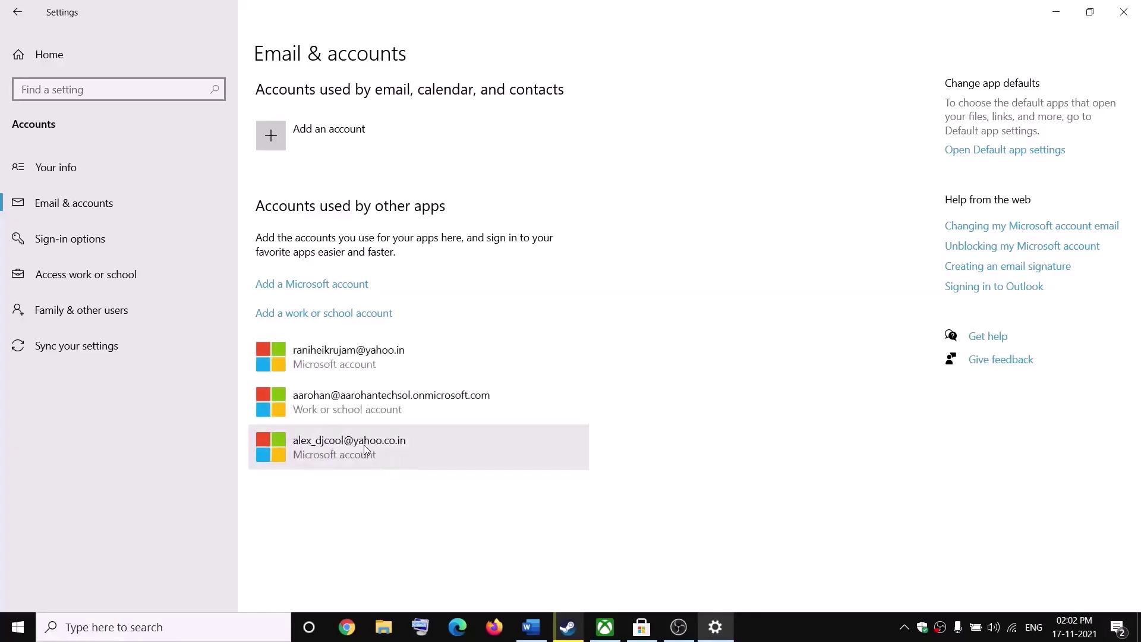
- Remove the extra Microsoft account and confirm with Yes
{"action": "left_click", "coordinate": [372, 456]}
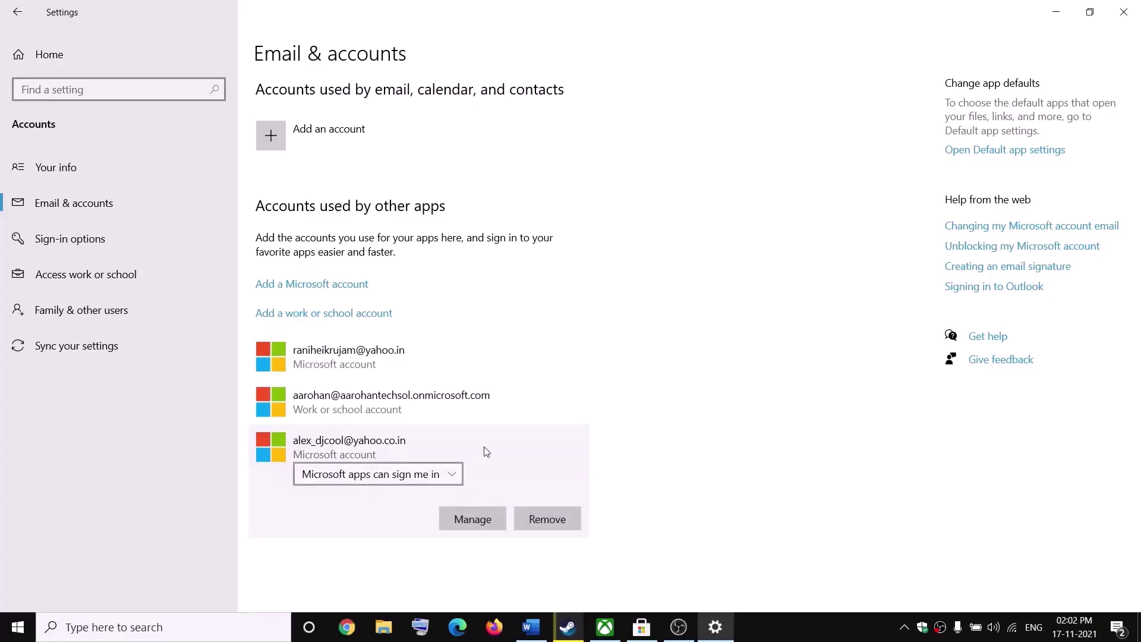
{"action": "left_click", "coordinate": [547, 521]}
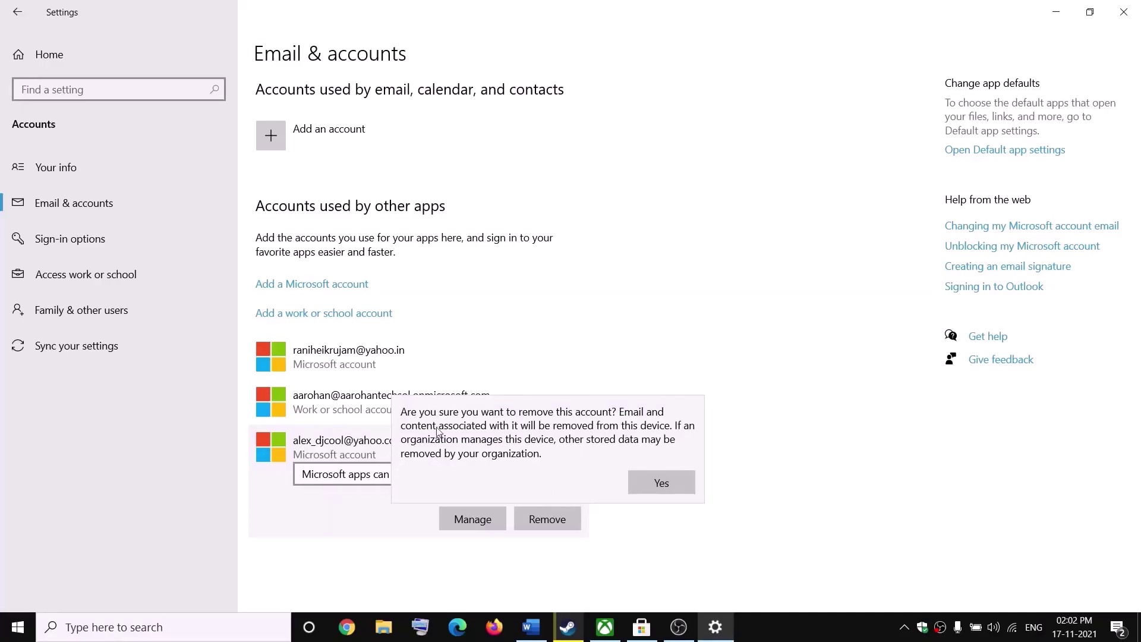
{"action": "left_click", "coordinate": [680, 486]}
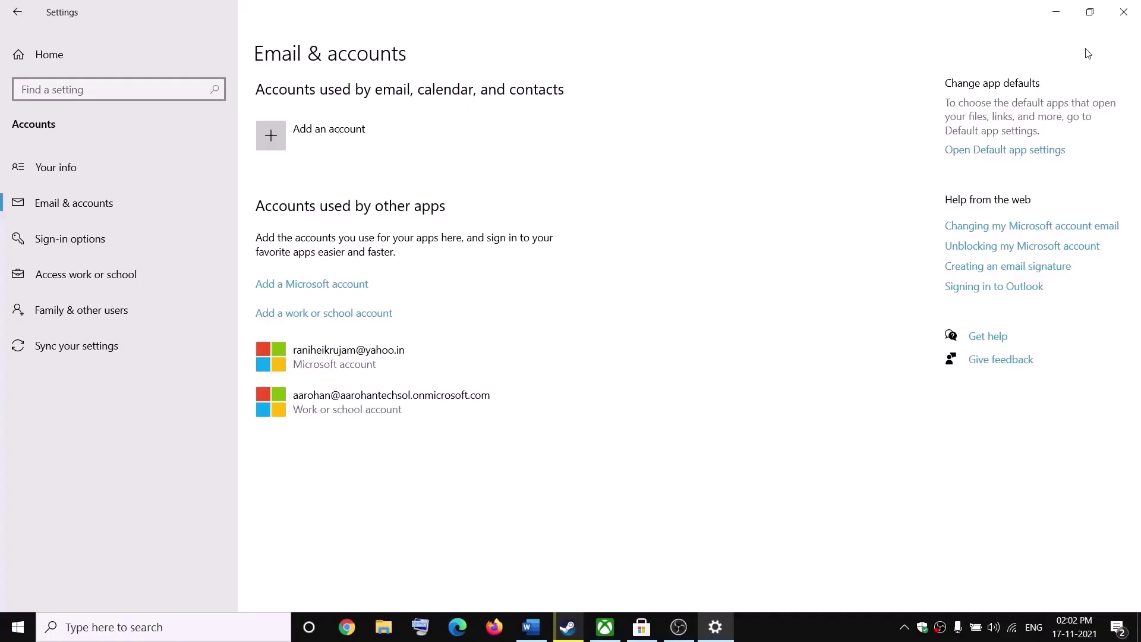
- Close Windows Settings and minimize the Word notes to reveal Steam's Halo Infinite page
{"action": "left_click", "coordinate": [1124, 12]}
{"action": "left_click_drag", "start_coordinate": [226, 476], "coordinate": [735, 522]}
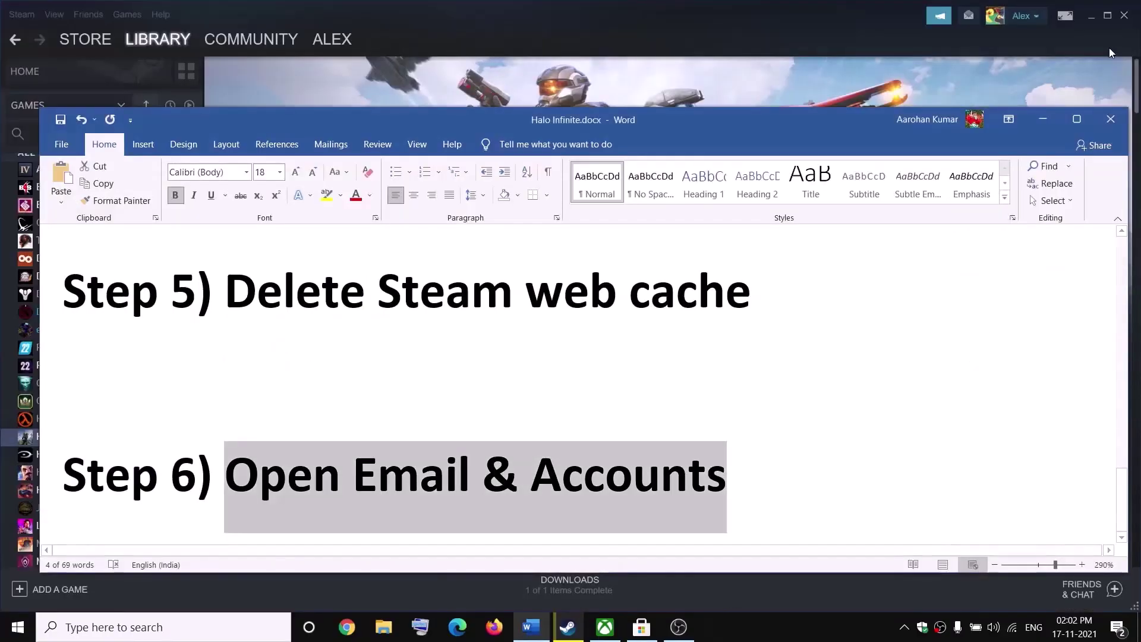
{"action": "left_click", "coordinate": [1040, 121]}
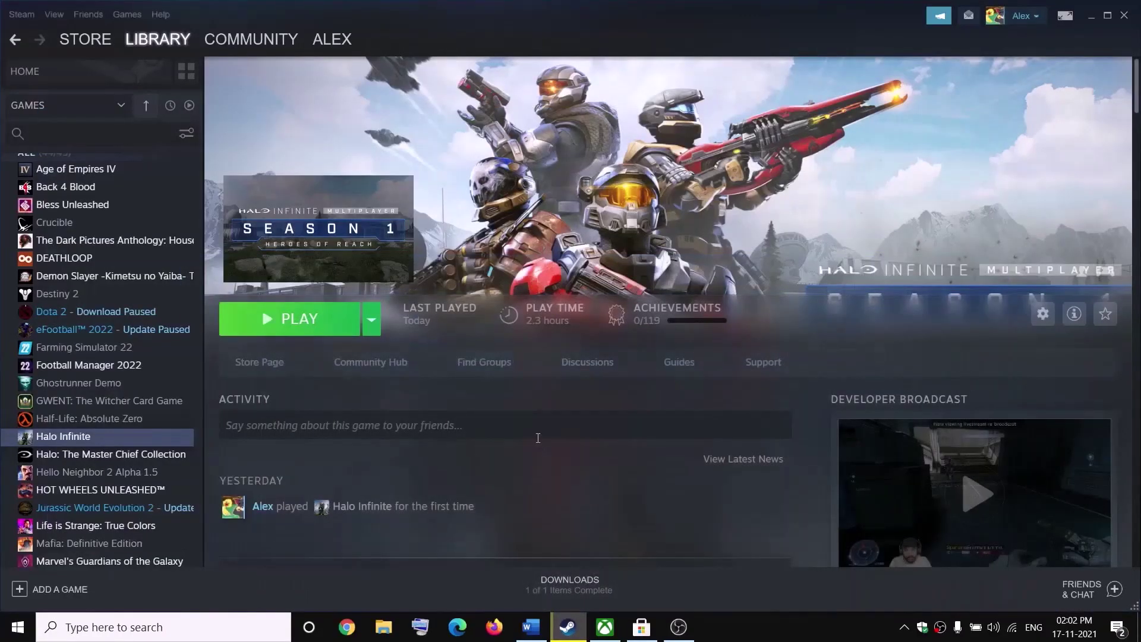